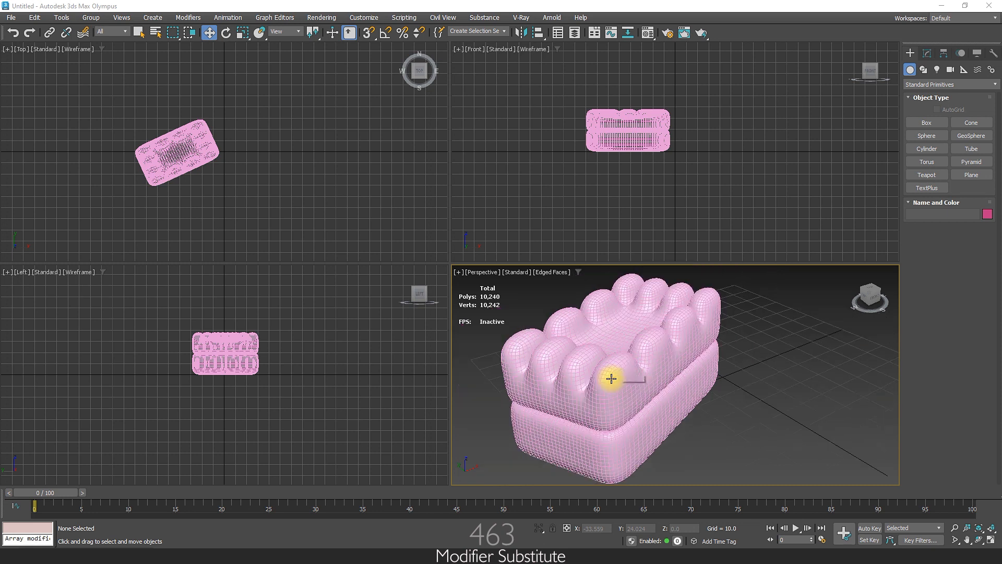
Step: Assign the 01 - Default material to the pink cushion-shaped model in the maximized perspective view
left_click(991, 539)
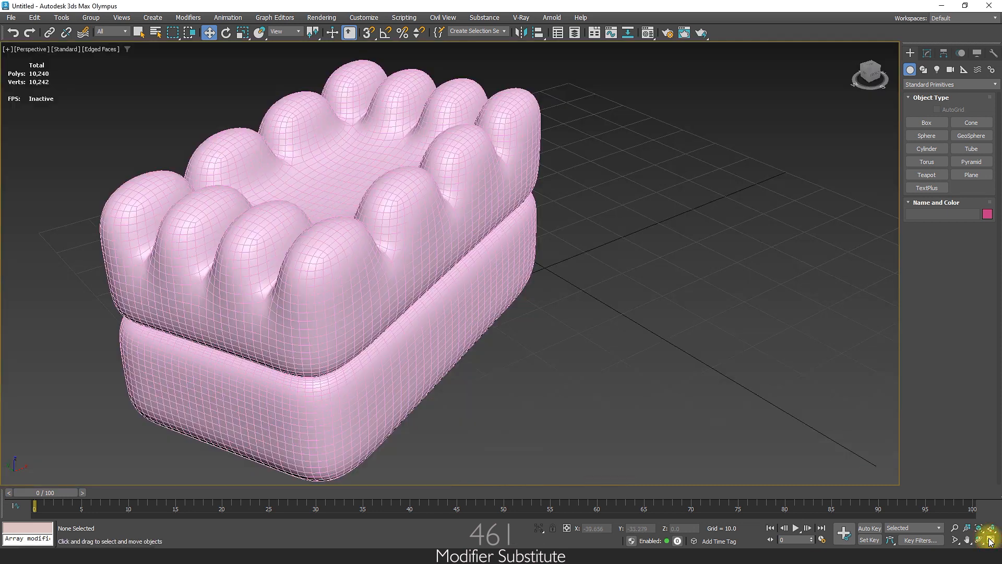
scroll(704, 310, "down", 3)
middle_click_drag(656, 319, 555, 323)
key("m")
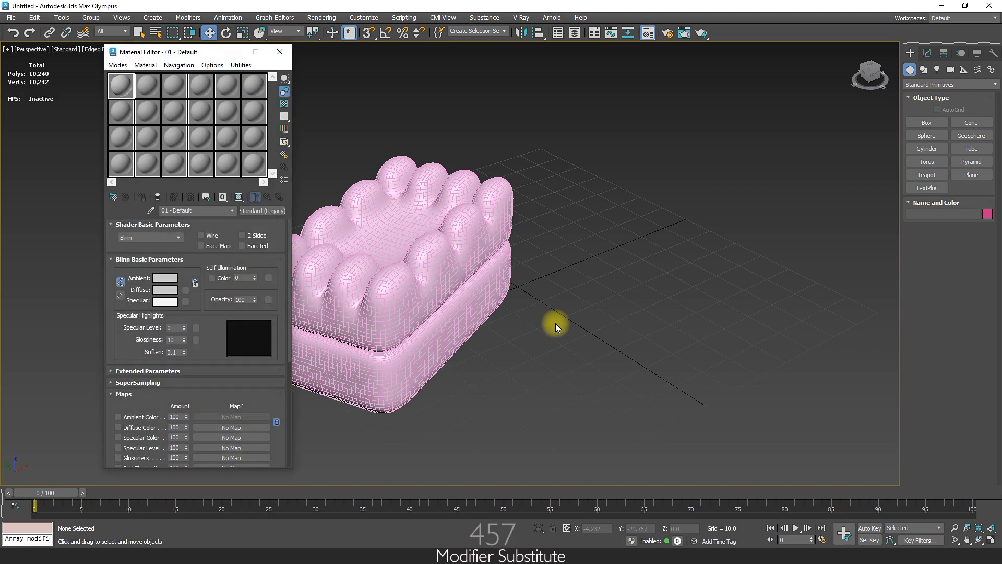
left_click_drag(121, 86, 390, 272)
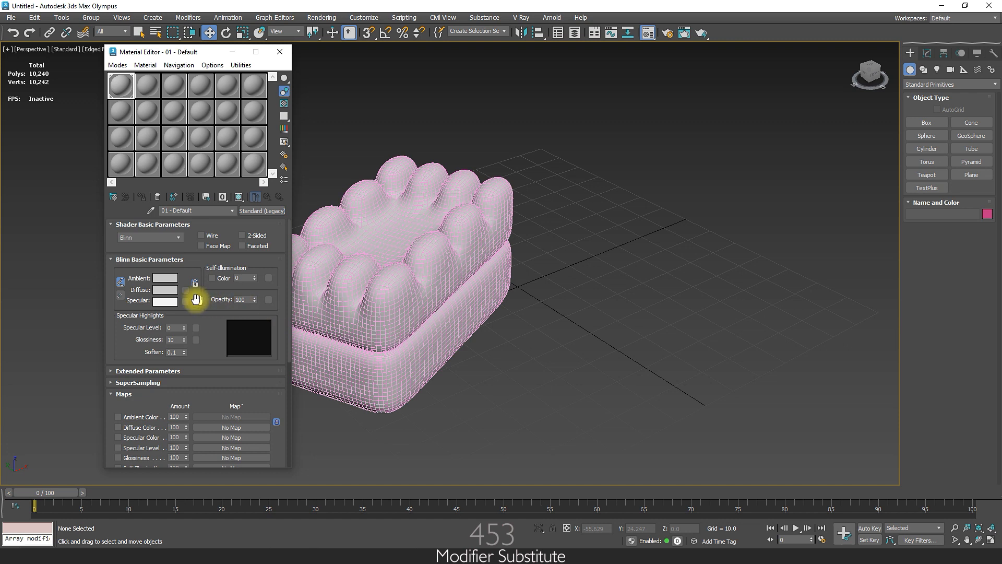
Step: Load the african_lion_king-wide_1 bitmap as the material's diffuse map and show it on the model in the viewport
left_click(186, 290)
double_click(419, 183)
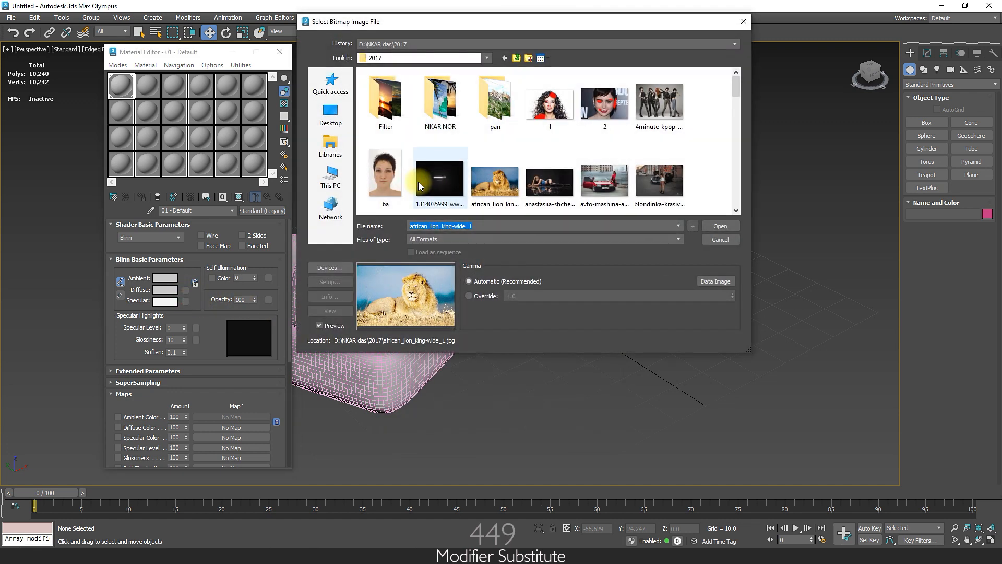
left_click(720, 226)
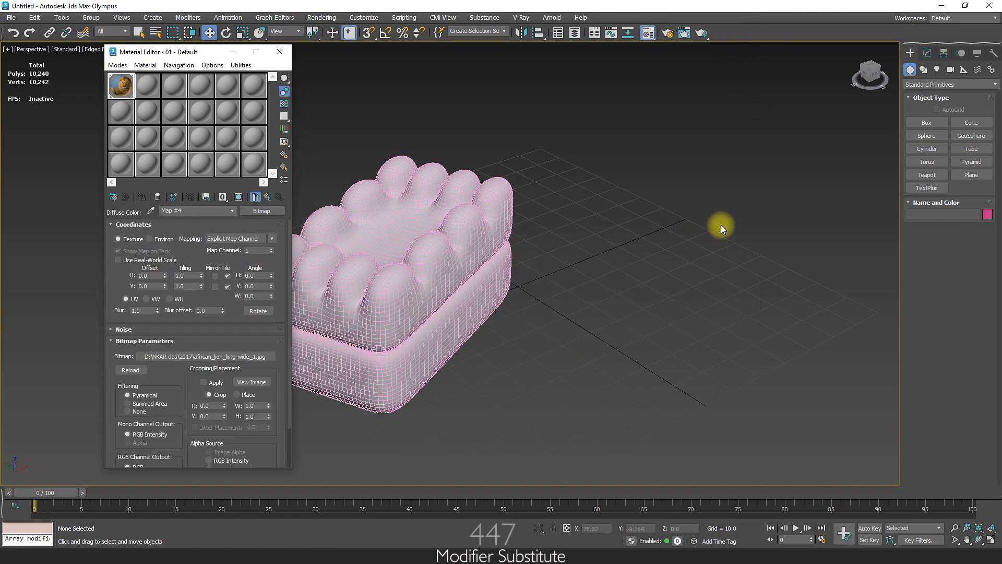
left_click(239, 197)
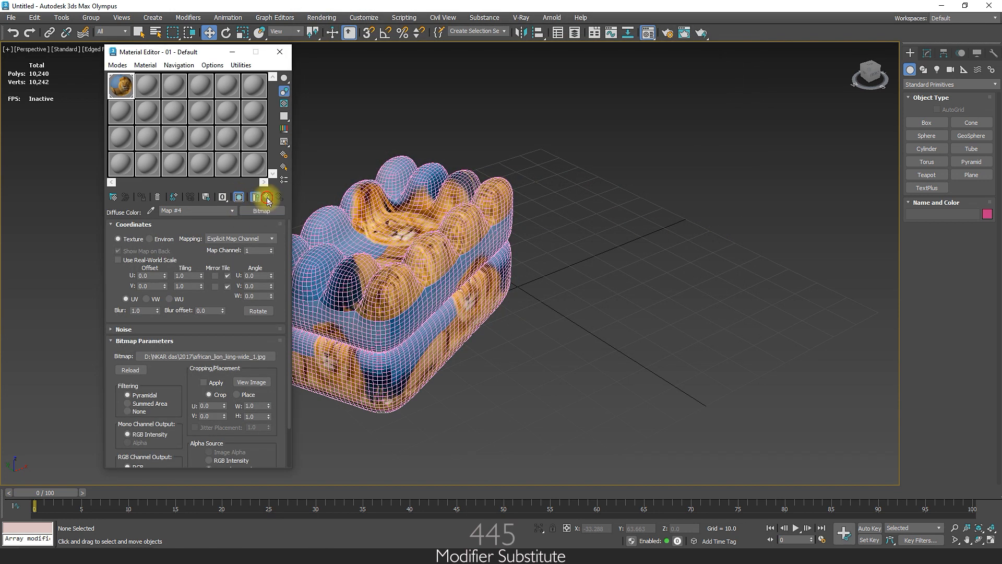
left_click(267, 197)
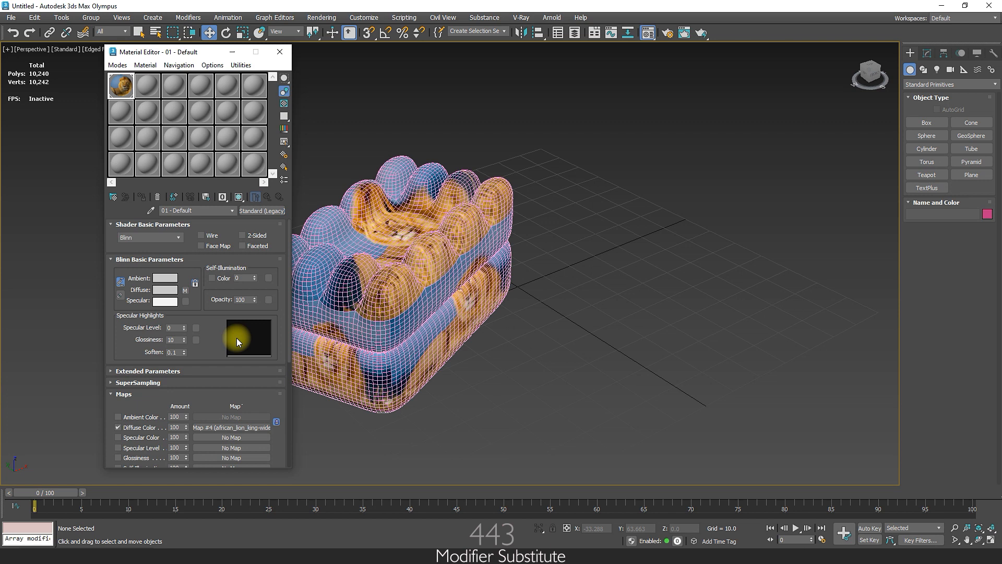
Step: Add a Checker map to the material's opacity with U and V tiling set to 10
left_click_drag(217, 340, 217, 290)
left_click(268, 250)
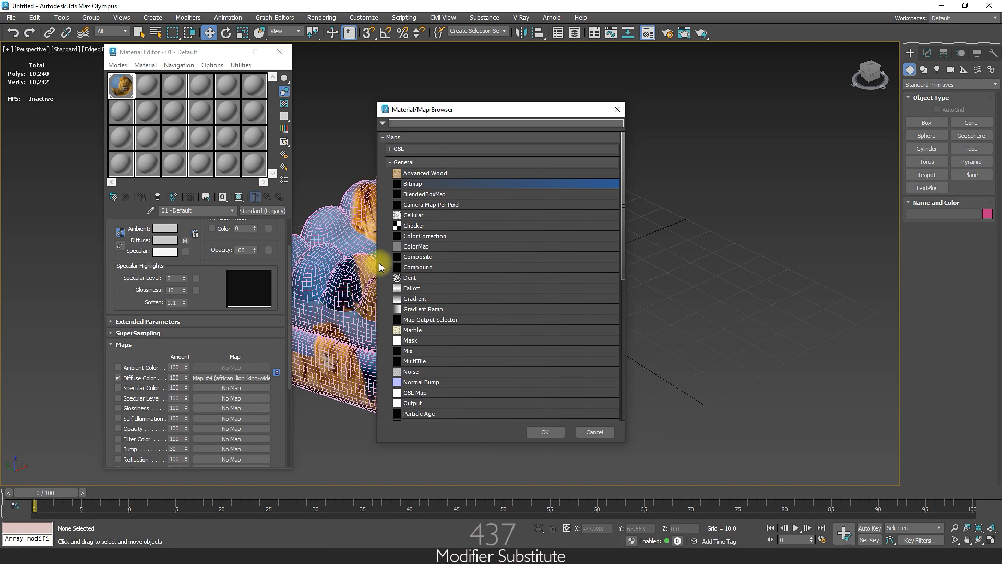
double_click(415, 226)
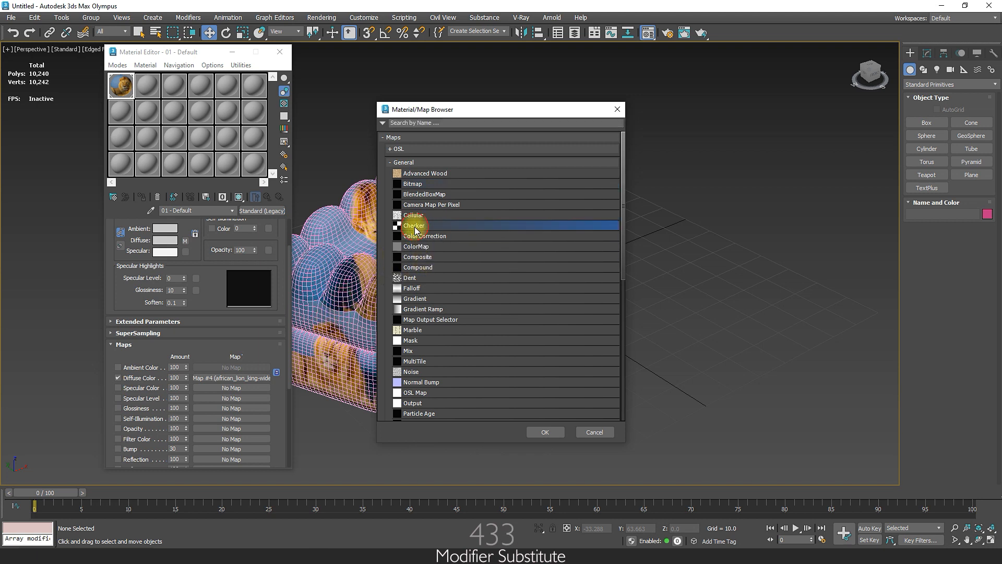
double_click(187, 275)
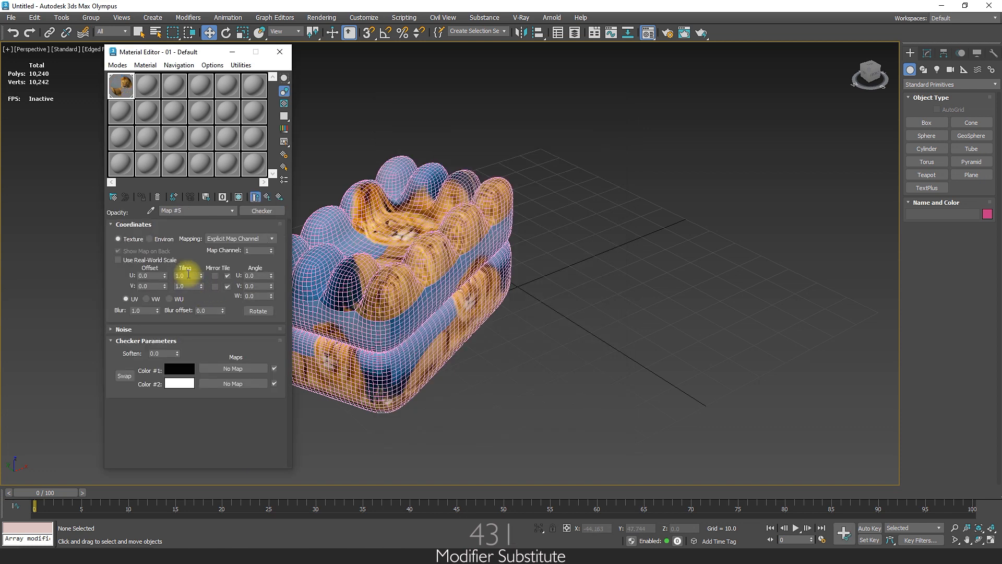
type("10")
key("Tab")
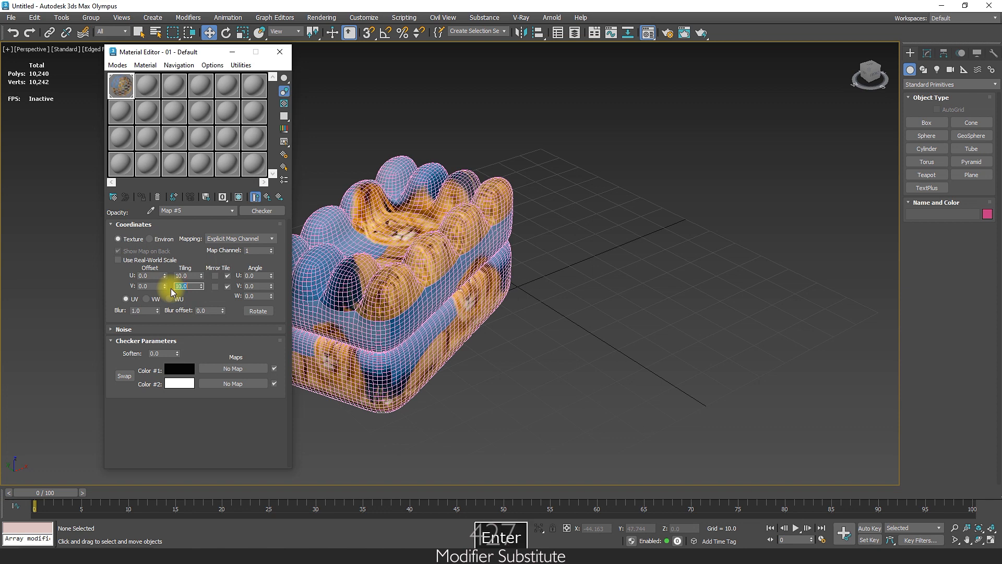
Step: Show the complete material with its opacity checker in the viewport and test-render the perspective view
left_click(267, 197)
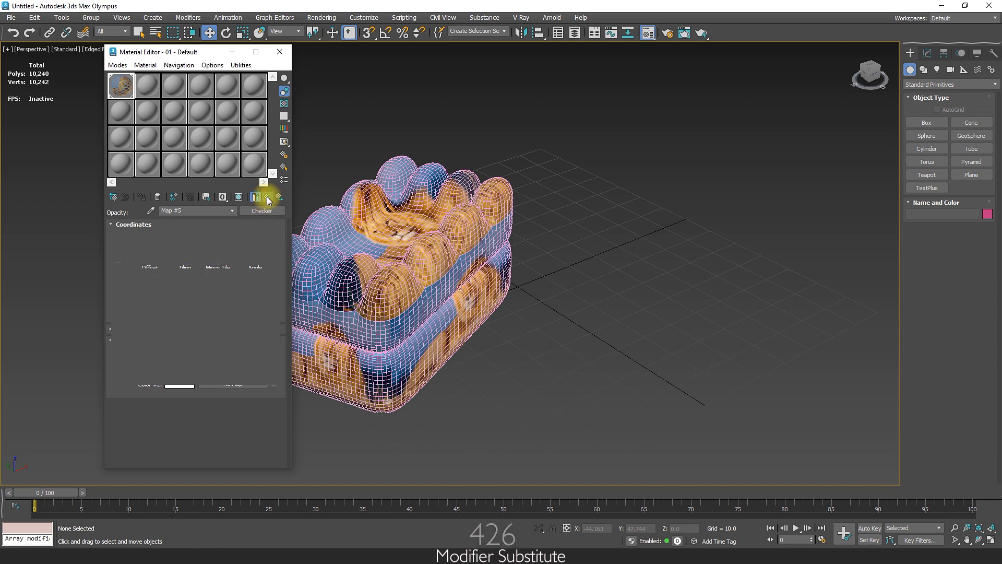
left_click(238, 196)
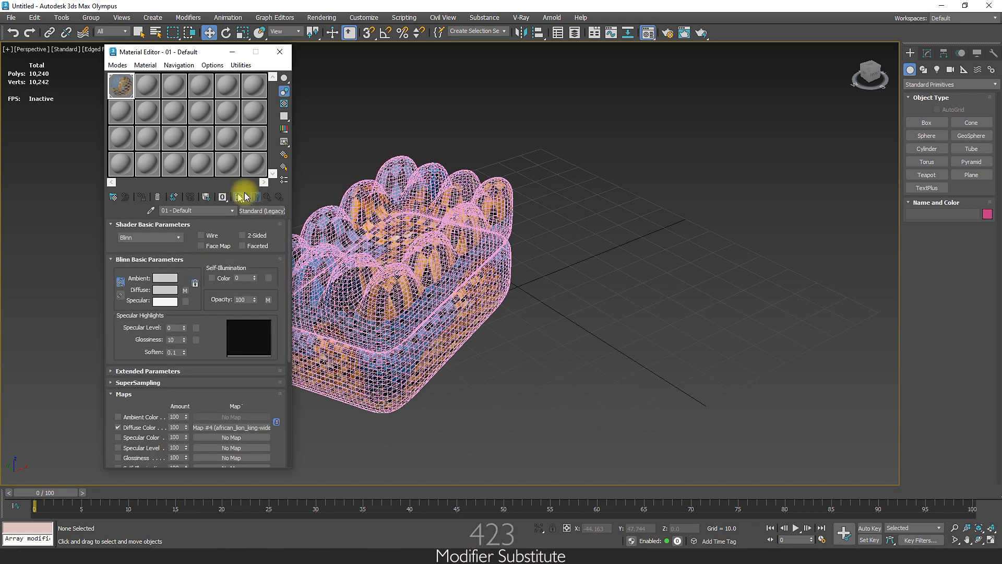
left_click(701, 33)
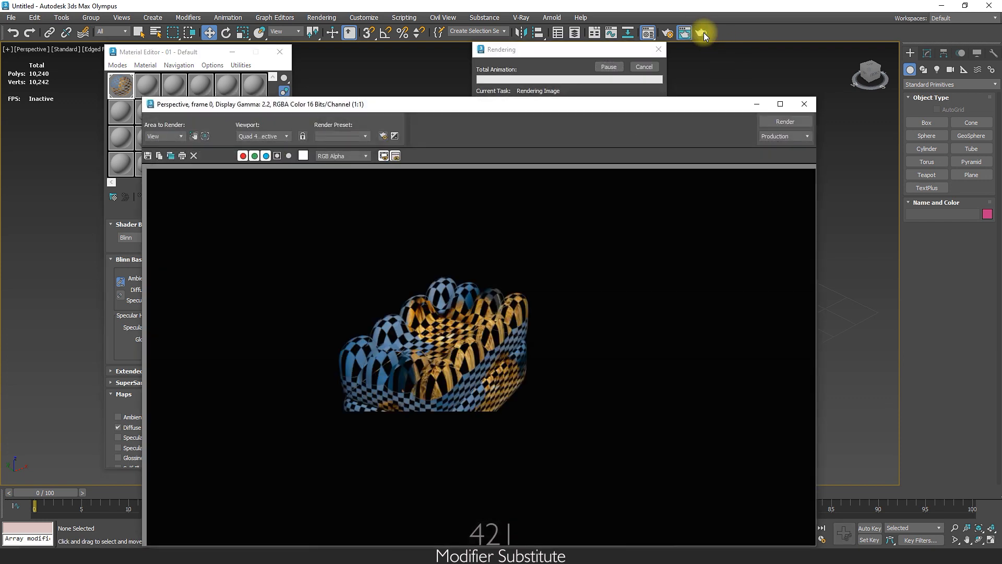
left_click(805, 104)
Step: Add a Dent map to the material's bump channel with its size set to 20
left_click_drag(211, 329, 208, 179)
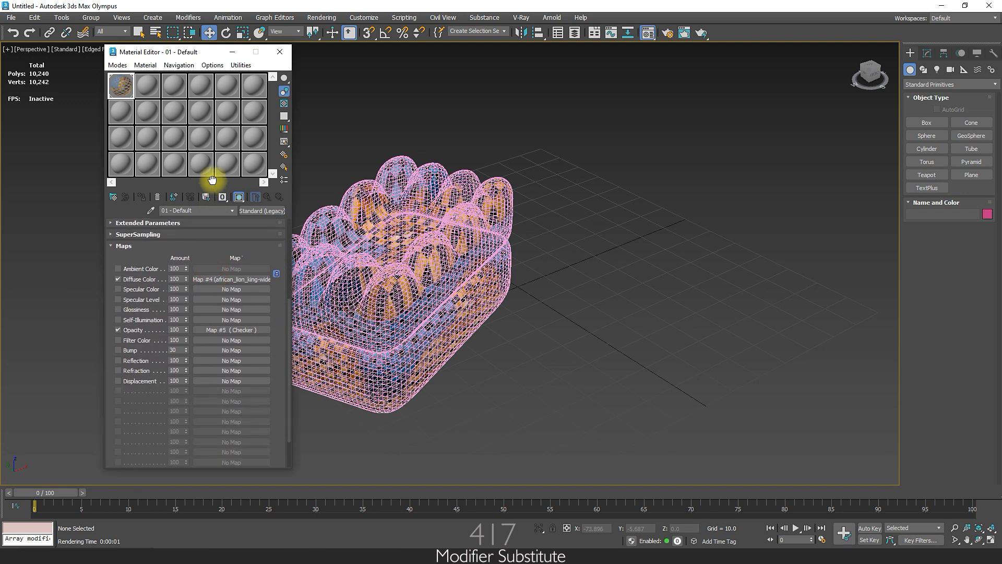
left_click(230, 351)
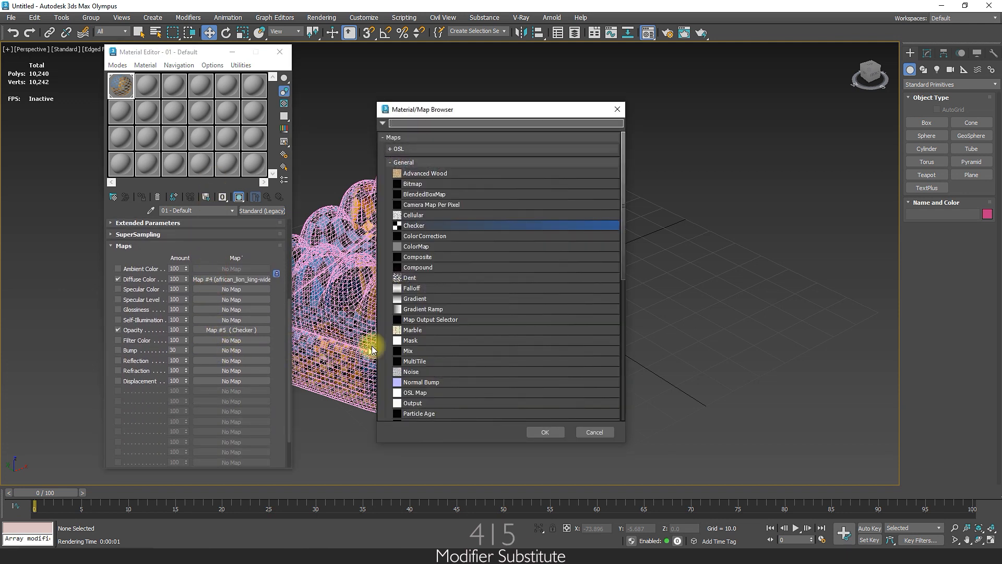
double_click(410, 277)
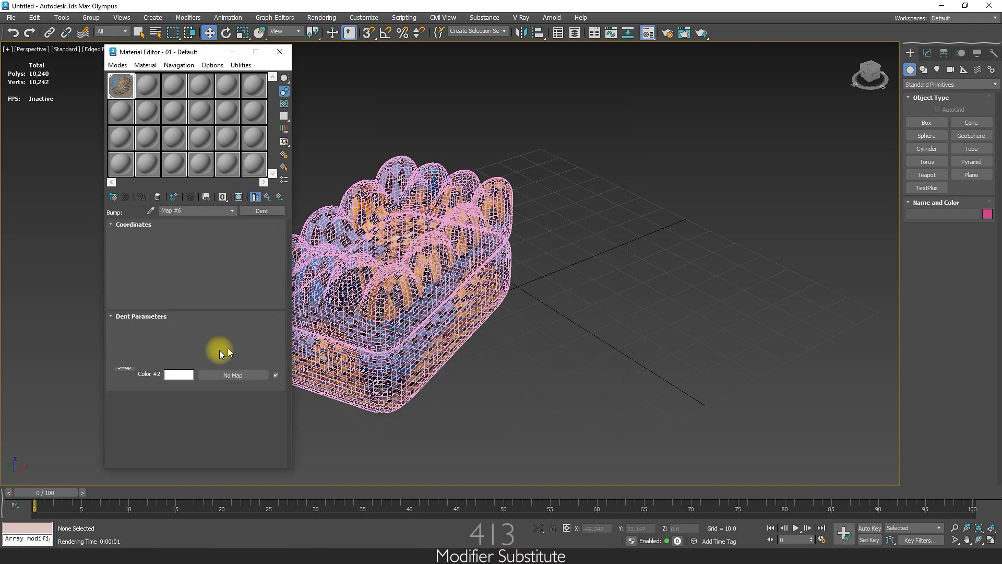
left_click_drag(164, 330, 116, 331)
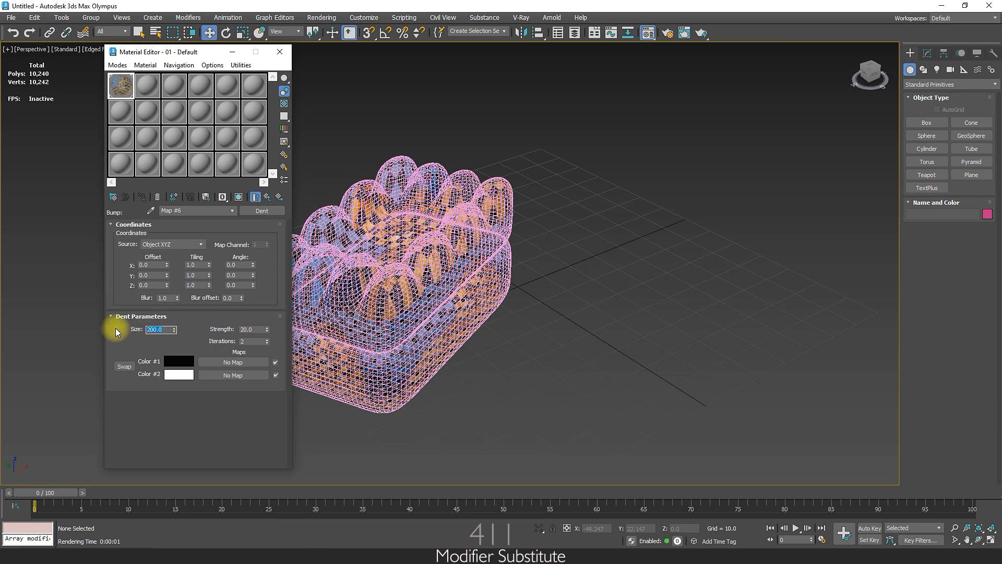
type("408")
key("Return")
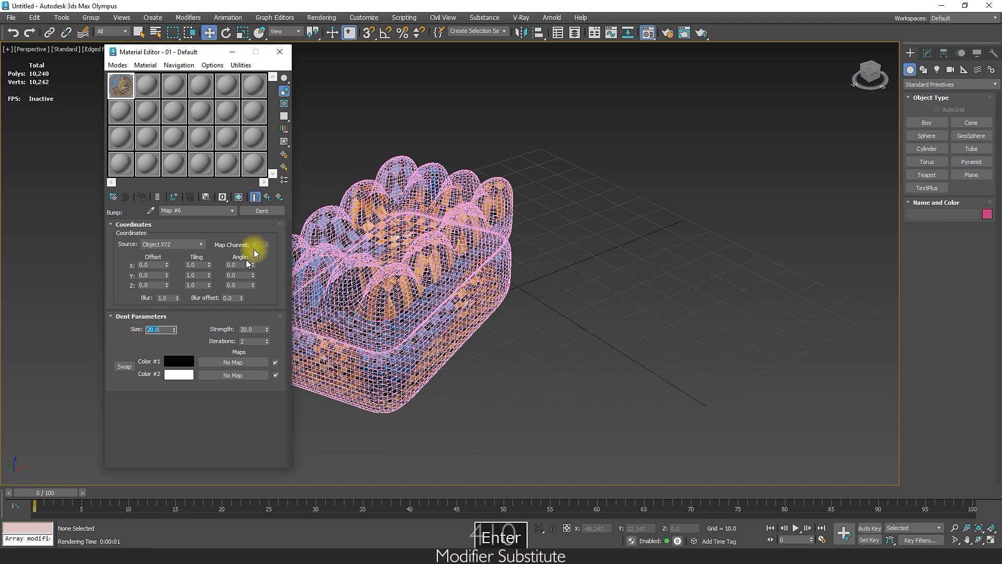
left_click(270, 198)
Step: Set the material's specular level to 97 and glossiness to 60, and check the highlights in a test render
left_click(183, 327)
left_click_drag(184, 325, 194, 304)
left_click_drag(184, 339, 203, 312)
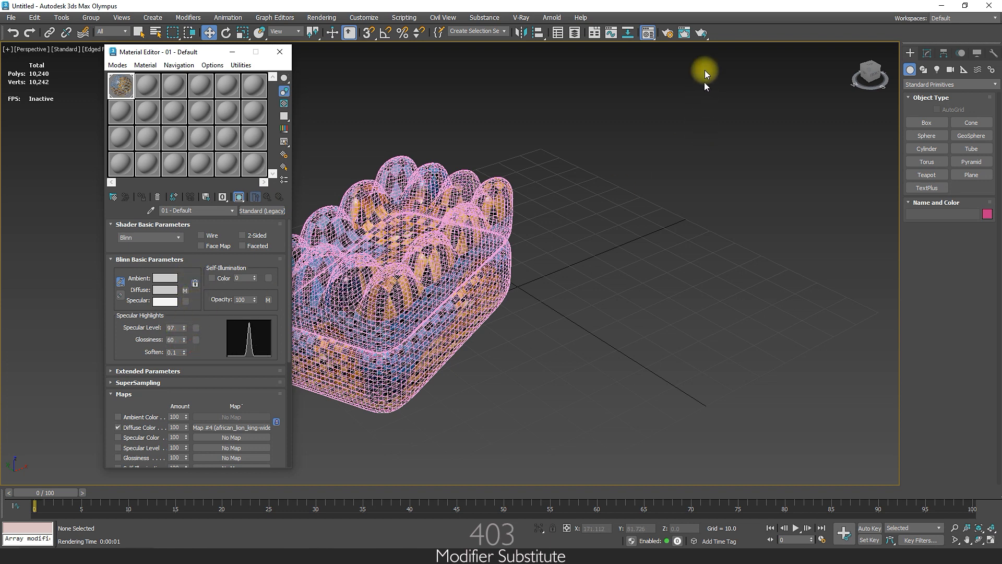
left_click(702, 31)
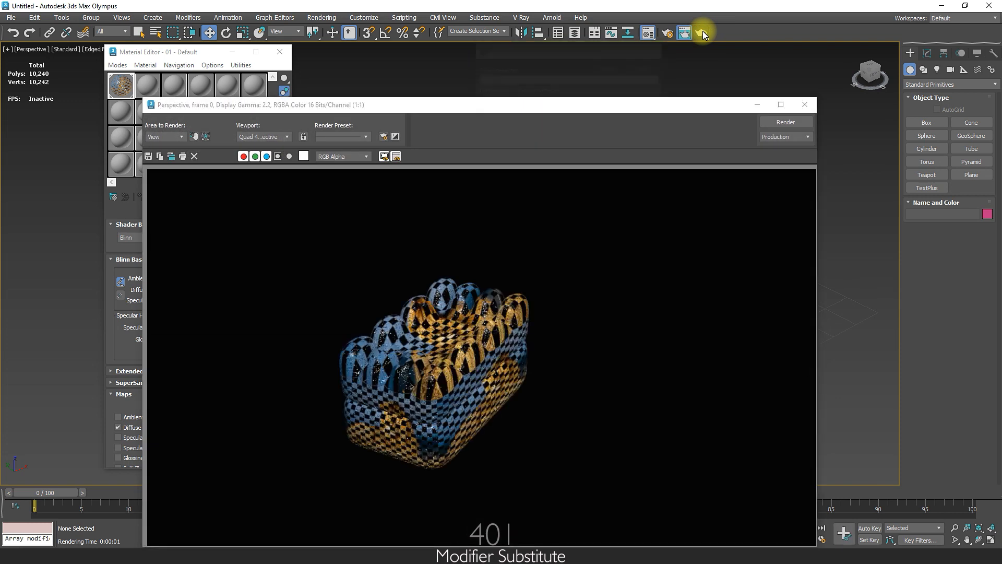
left_click(803, 106)
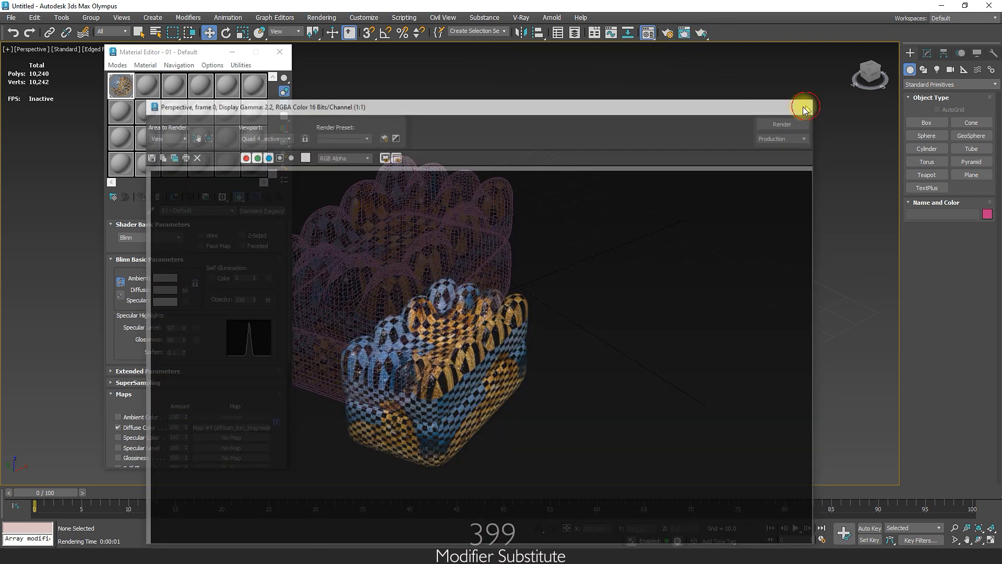
Step: Make the material 2-sided, hide the edged faces in the viewport, and render the model from a lower angle
left_click(243, 236)
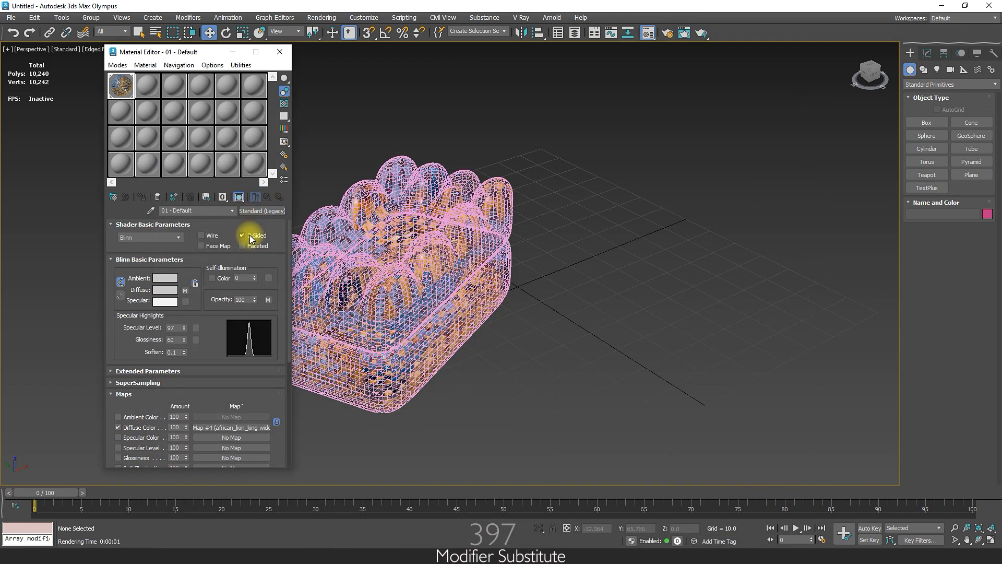
mouse_move(429, 331)
middle_mouse_down("alt")
mouse_move(451, 340)
mouse_move(449, 331)
mouse_move(474, 353)
middle_mouse_up("alt")
key("F4")
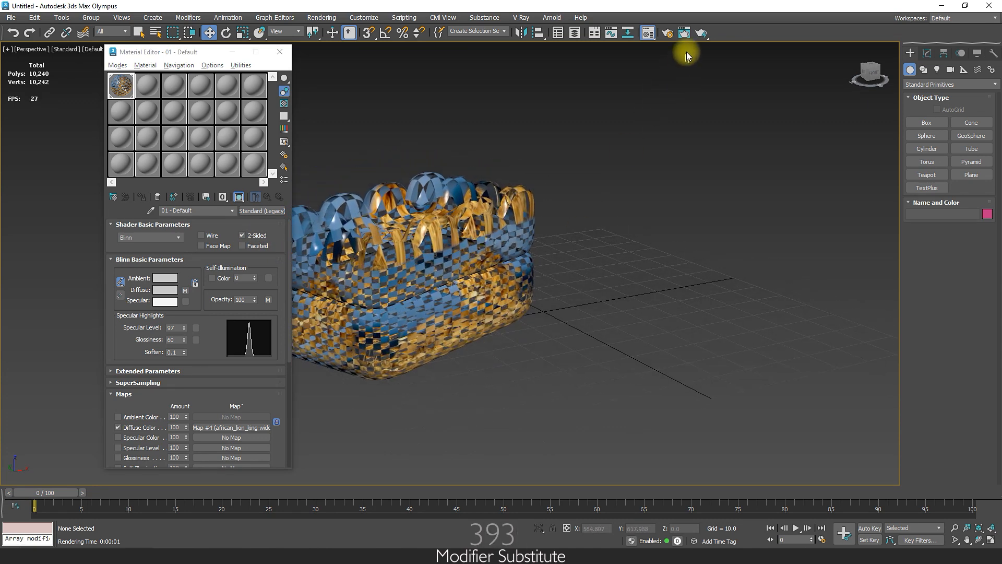
left_click(701, 33)
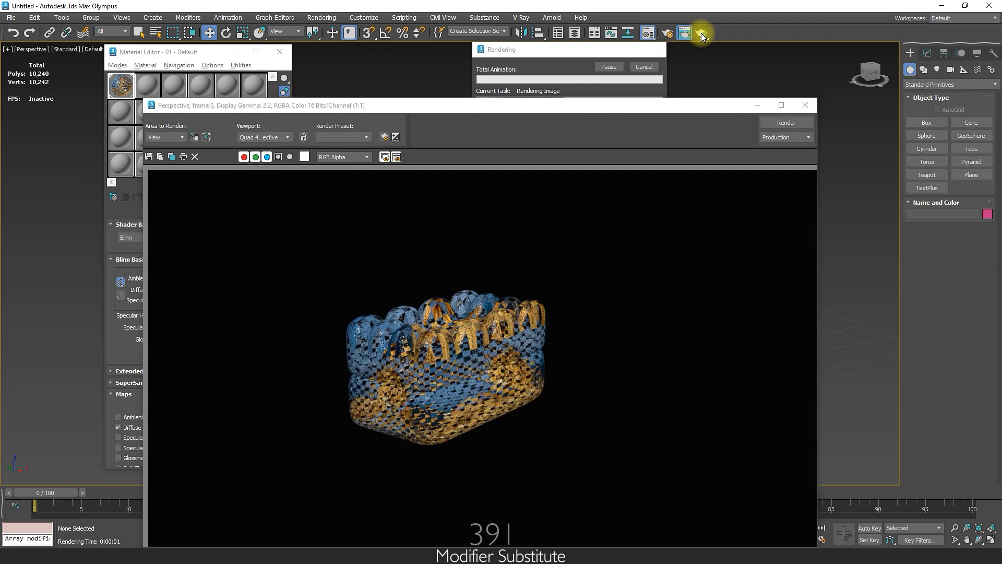
left_click(814, 109)
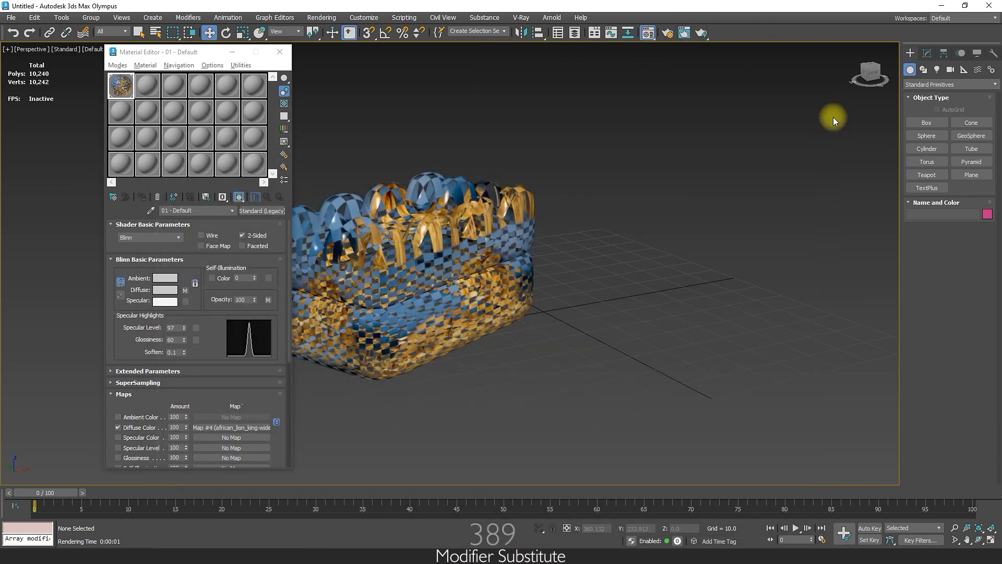
Step: Create a box about 9.6 long, 10 wide and 11.3 high beside the model, and turn edged faces back on
left_click(926, 122)
left_click_drag(607, 303, 653, 309)
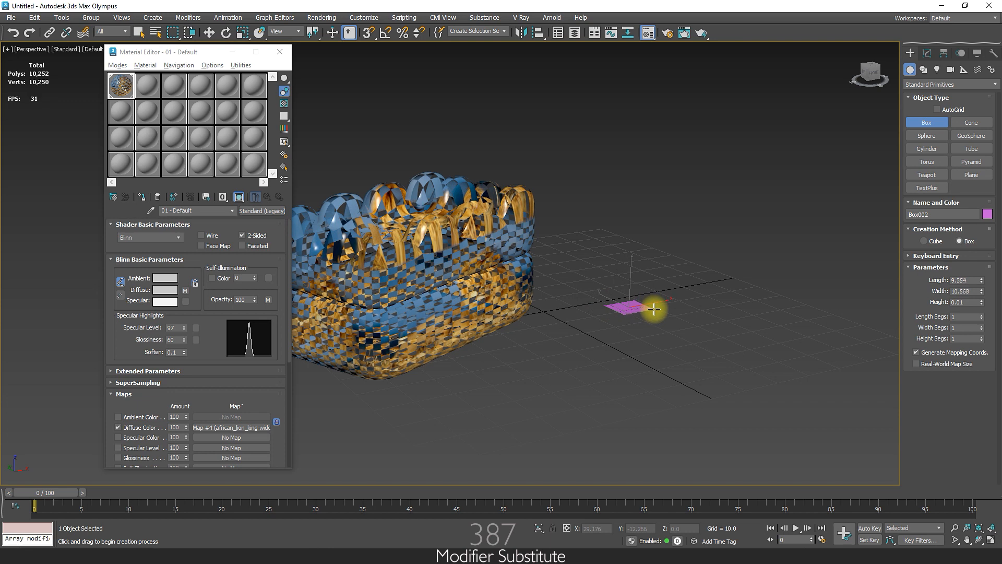
left_click(647, 275)
right_click(669, 301)
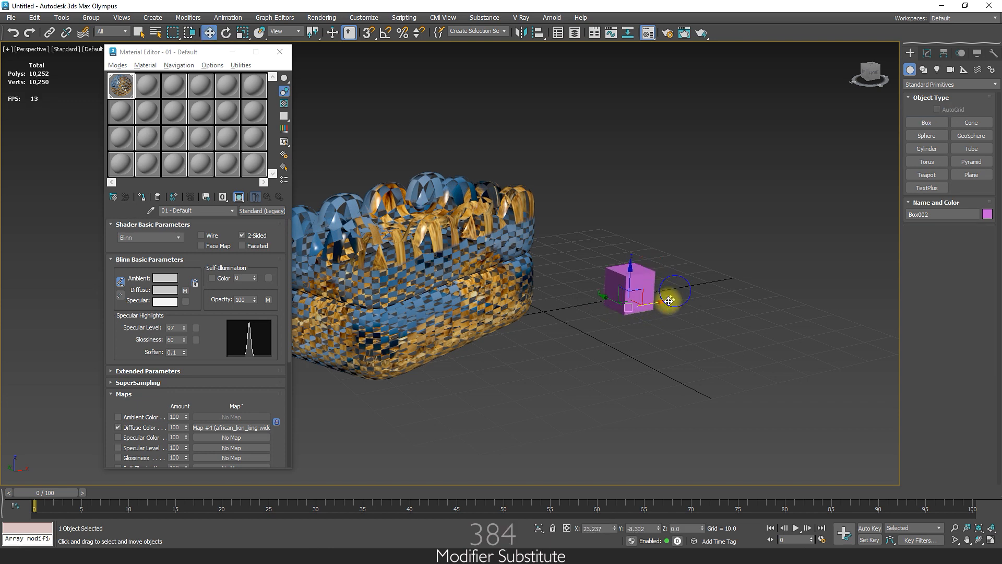
left_click(280, 51)
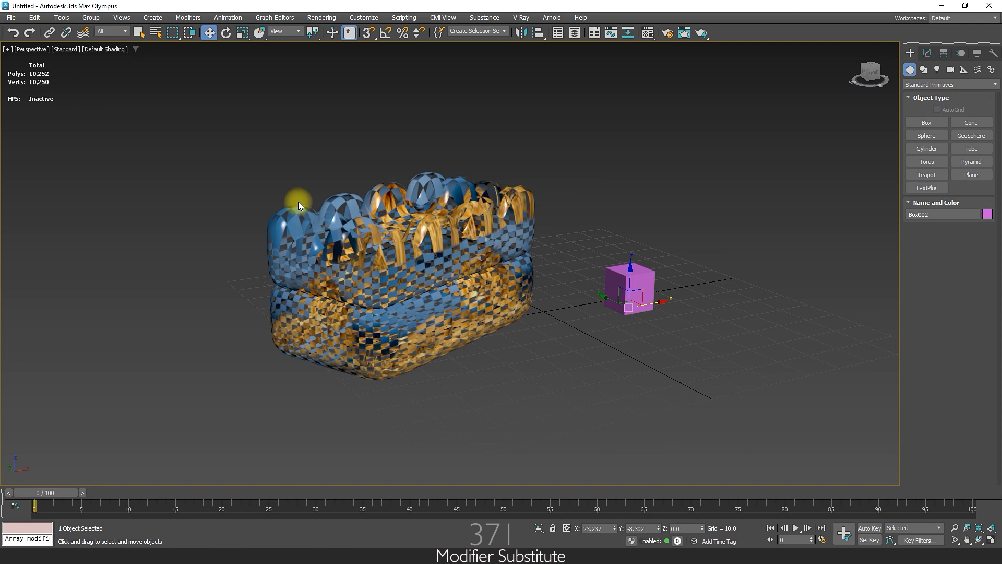
key("F4")
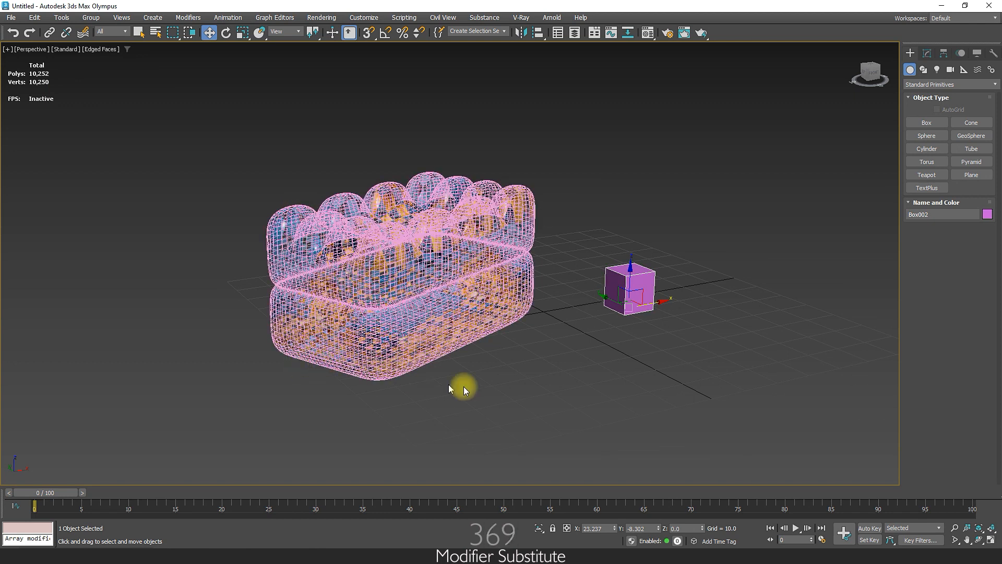
Step: Apply the Substitute modifier to the small purple box
left_click(926, 52)
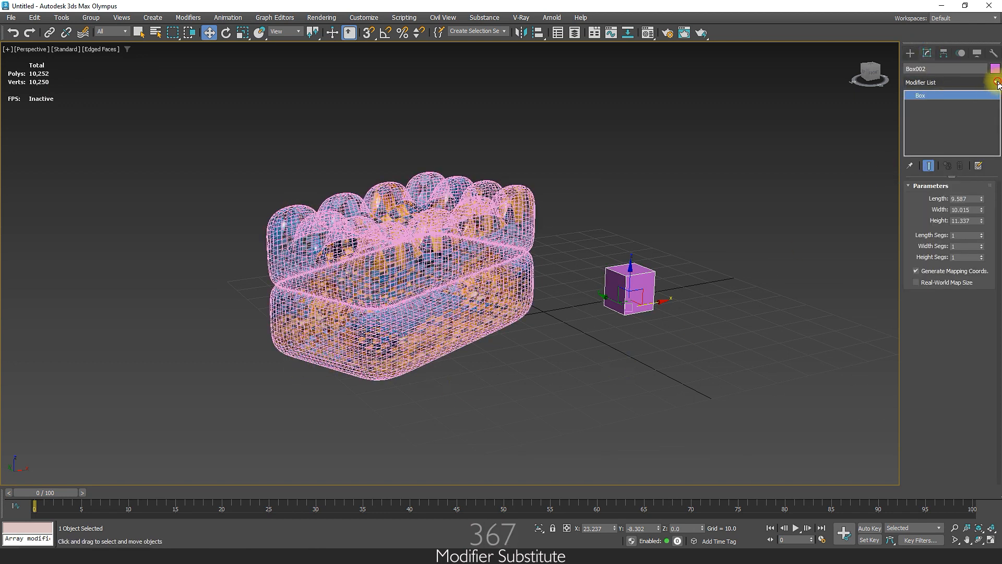
left_click(998, 85)
type("s")
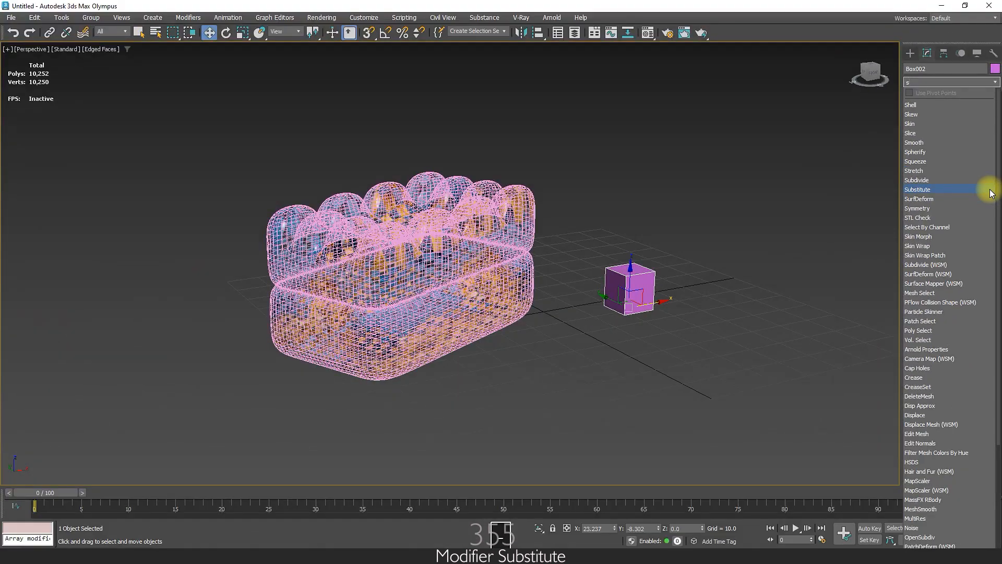
left_click(991, 193)
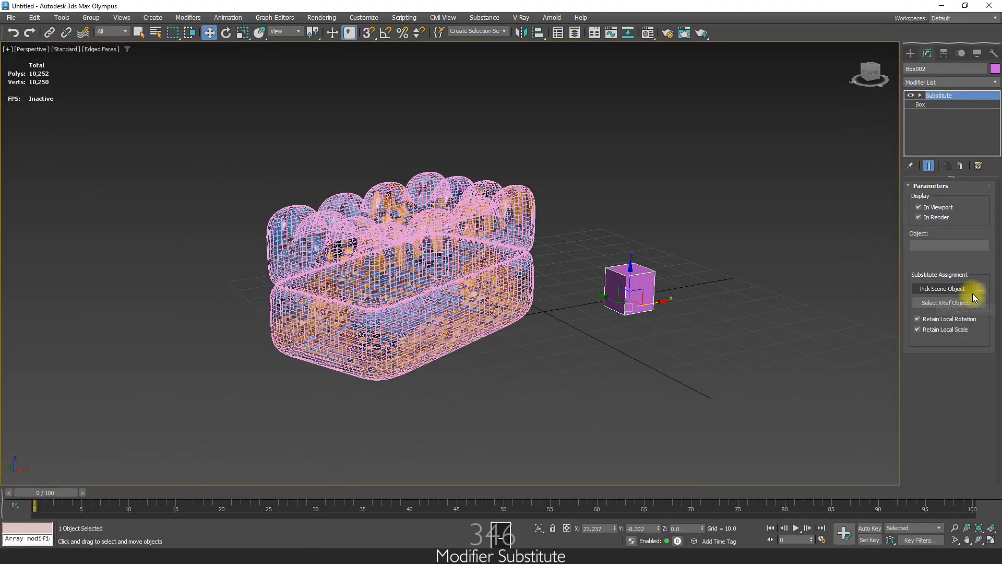
Step: Pick the detailed model from the scene as the box's substitute object and assign its material to the box
left_click(971, 293)
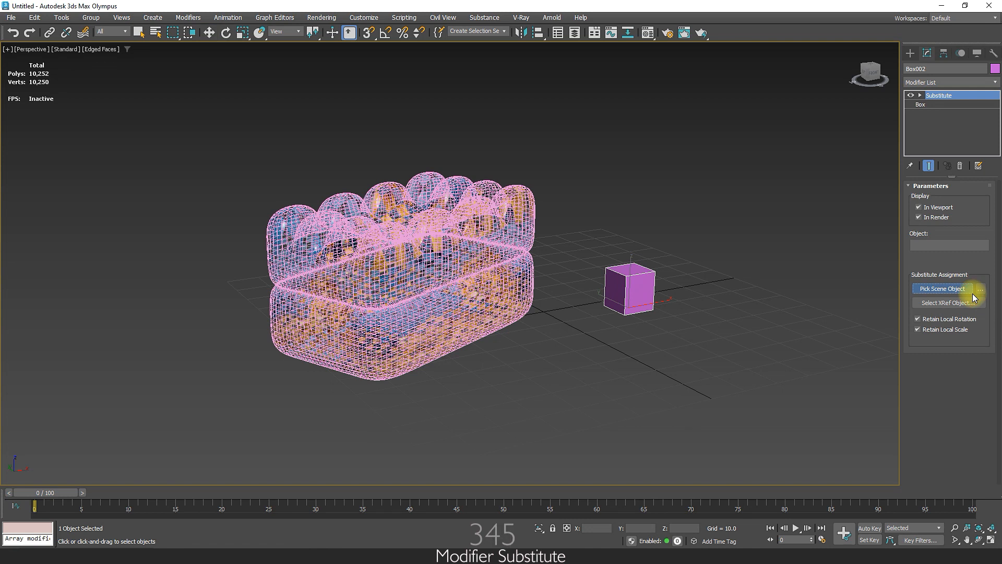
left_click(521, 190)
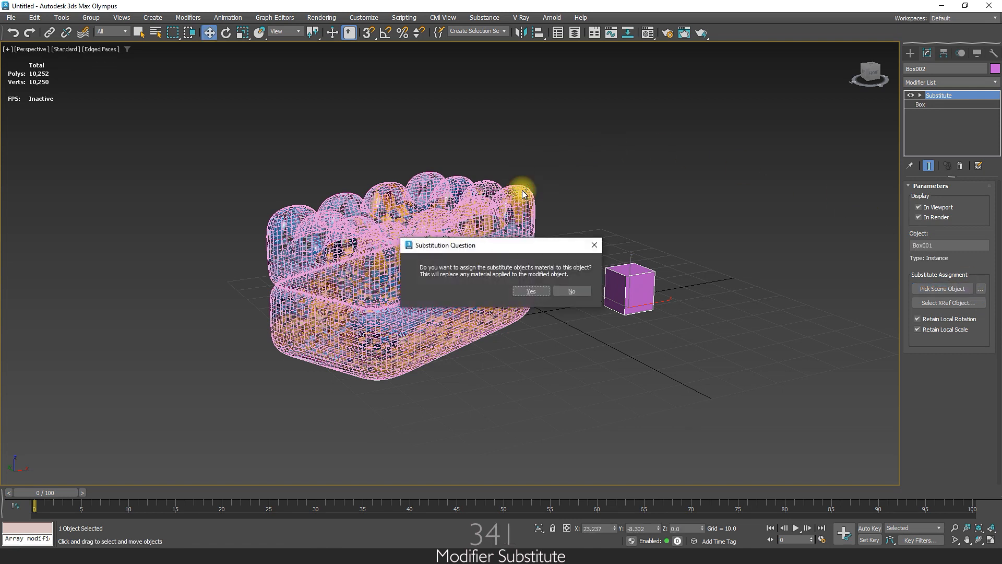
left_click(533, 288)
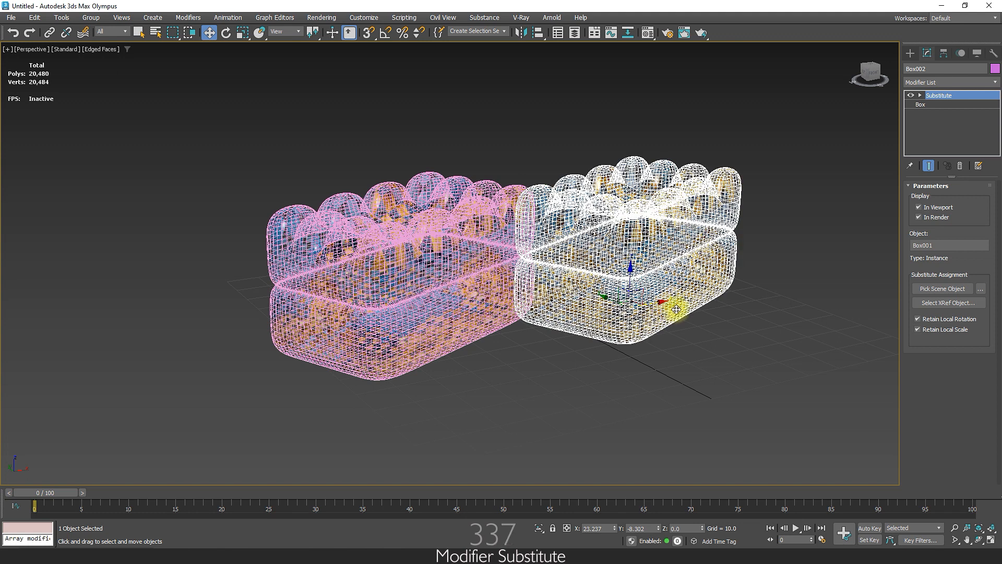
Step: Move the substituted box away from the model to X about 41.6, hide the edged faces, and render both objects
left_click_drag(656, 306, 708, 293)
key("F3")
scroll(707, 293, "down", 3)
mouse_move(700, 291)
middle_mouse_down("alt")
mouse_move(653, 336)
mouse_move(636, 320)
middle_mouse_up("alt")
left_click(700, 31)
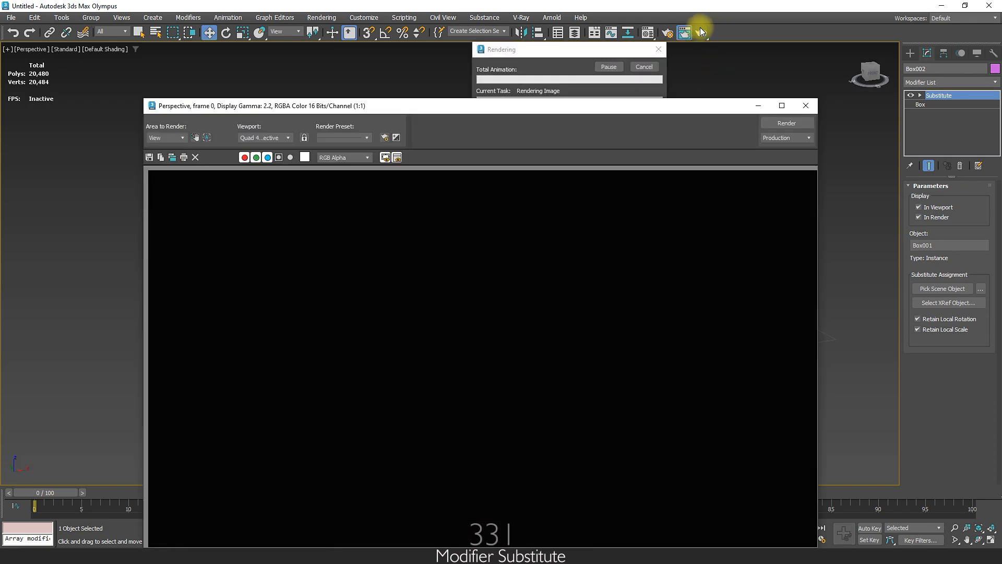
left_click(806, 106)
middle_click_drag(754, 287, 713, 289)
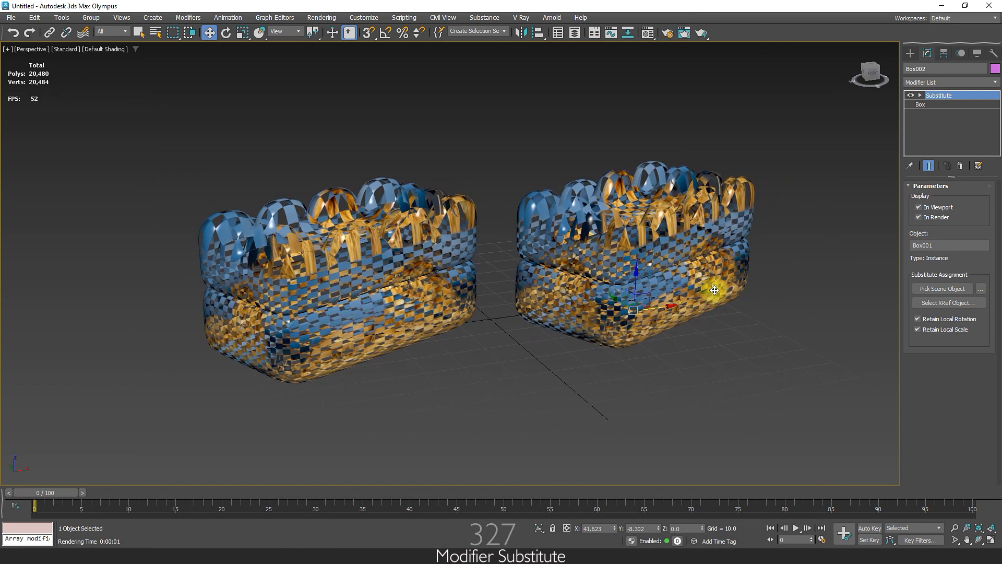
Step: Undo the box's move and its substitute object assignment
key("ctrl+z")
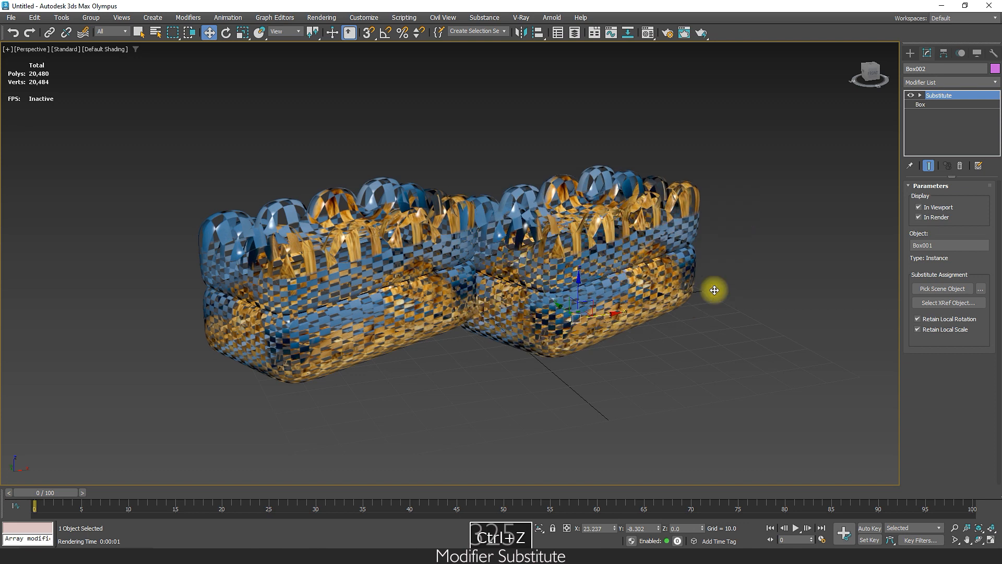
key("ctrl+z")
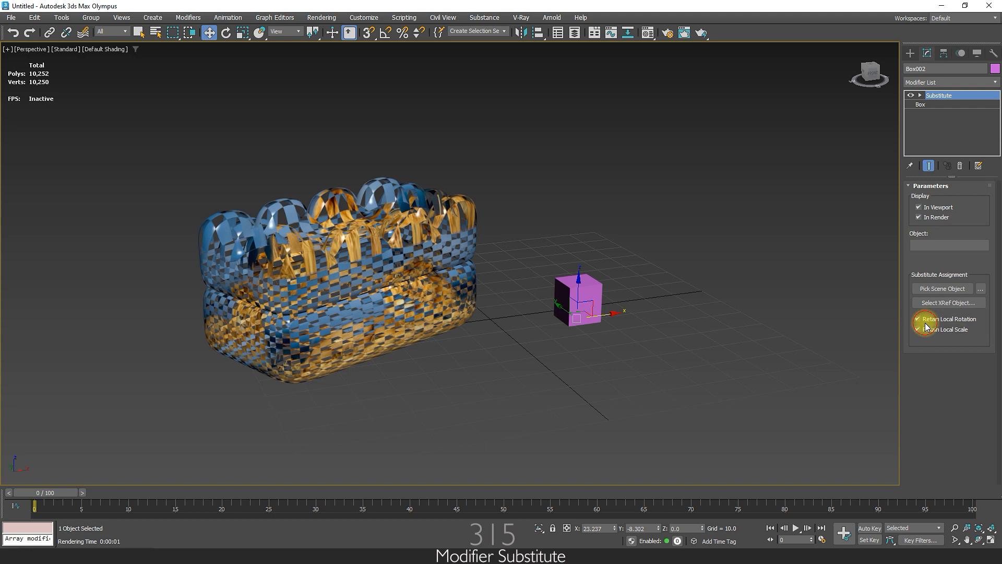
Step: Try the detailed model as the substitute with Retain Local Rotation off and its material assigned, and undo the assignment
left_click(918, 318)
left_click(943, 288)
left_click(399, 268)
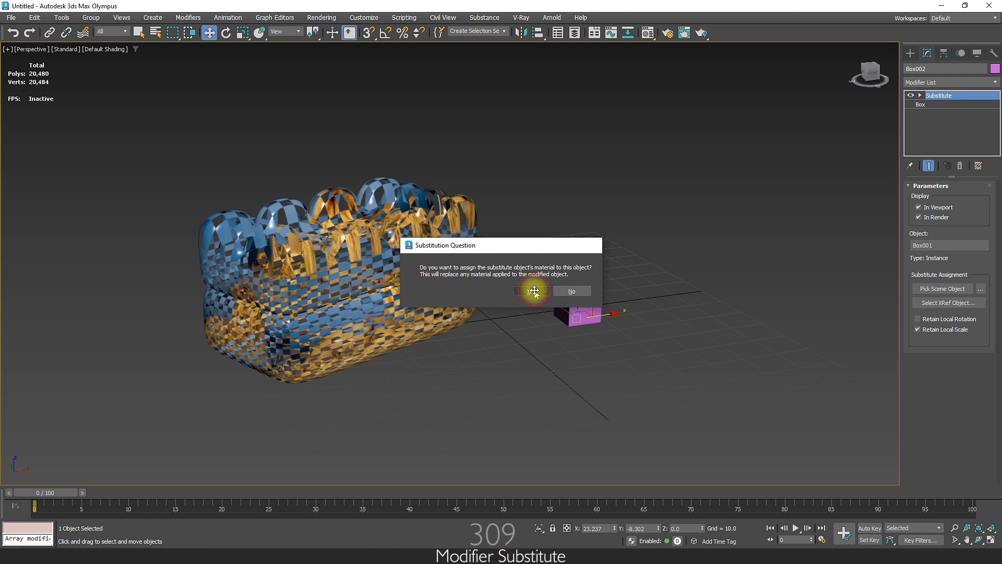
left_click(531, 292)
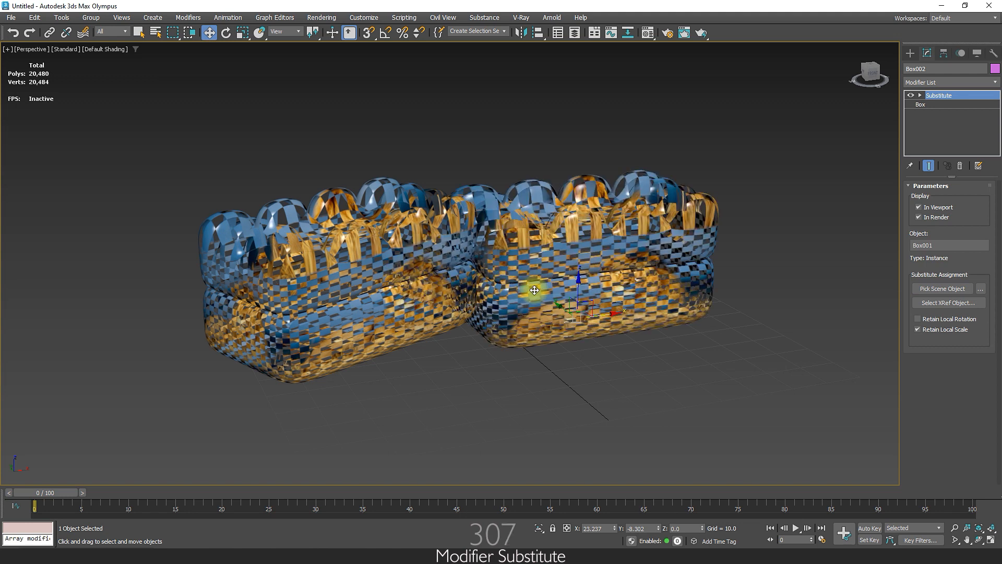
key("ctrl+z")
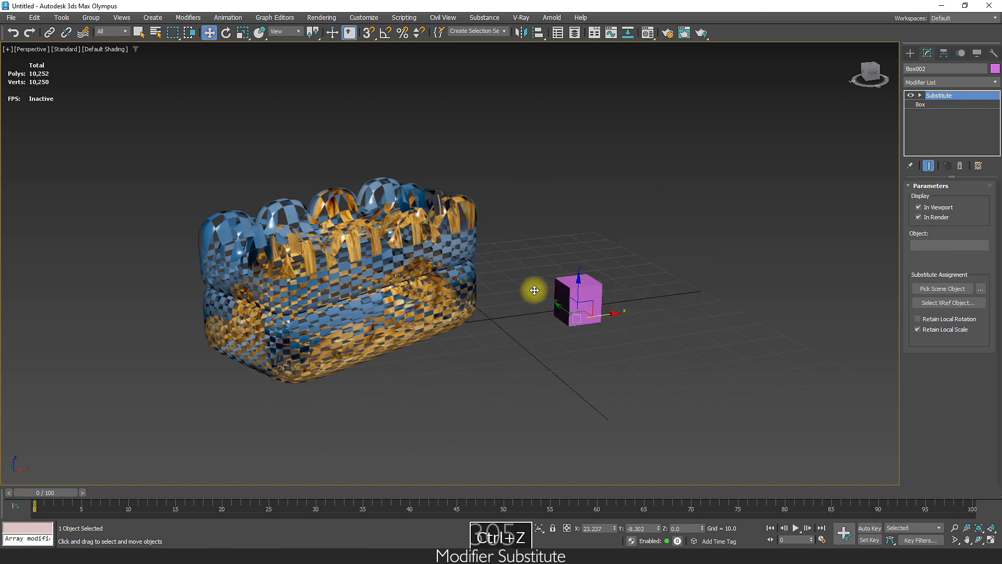
Step: Substitute the detailed model and its material for the box with Retain Local Rotation on, and move the result to X about 45.2
left_click(942, 288)
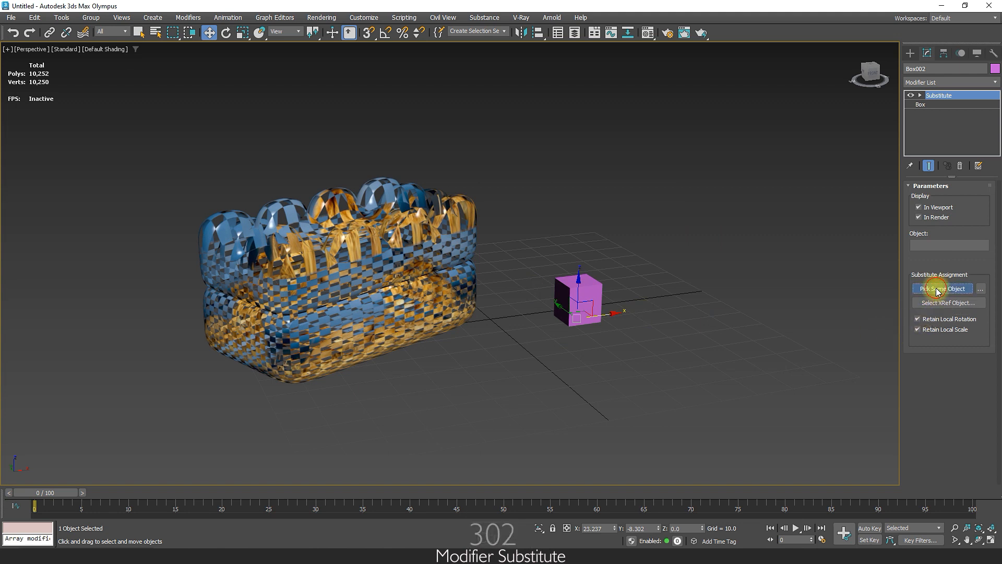
left_click(450, 267)
left_click(531, 288)
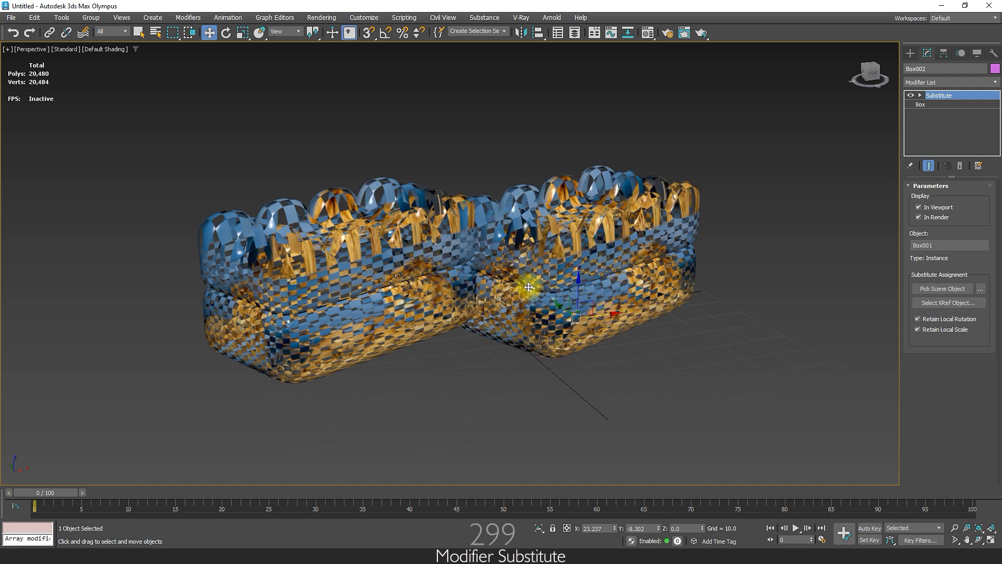
left_click_drag(609, 315, 676, 315)
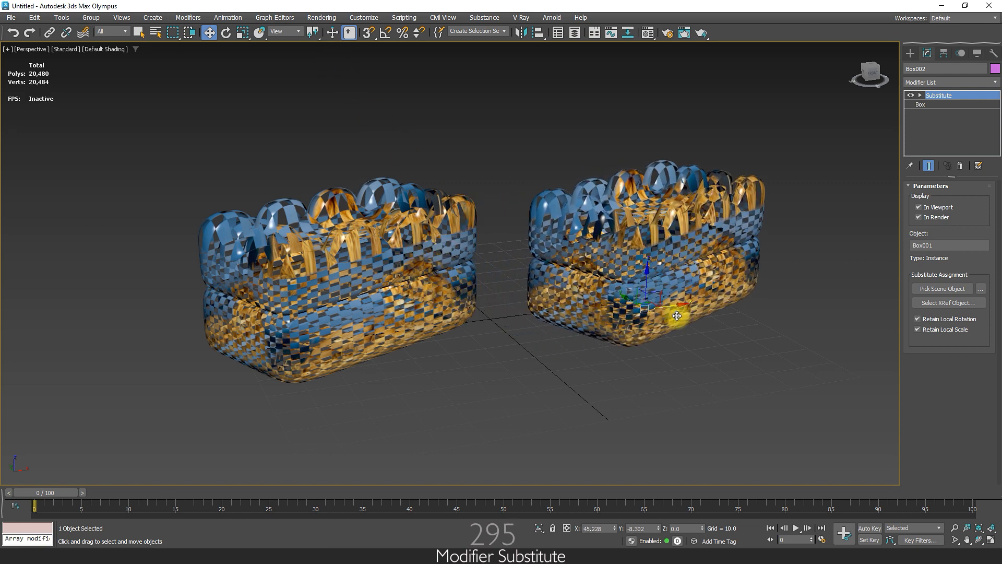
Step: Render the perspective view to compare the original model with the substituted box
left_click(701, 32)
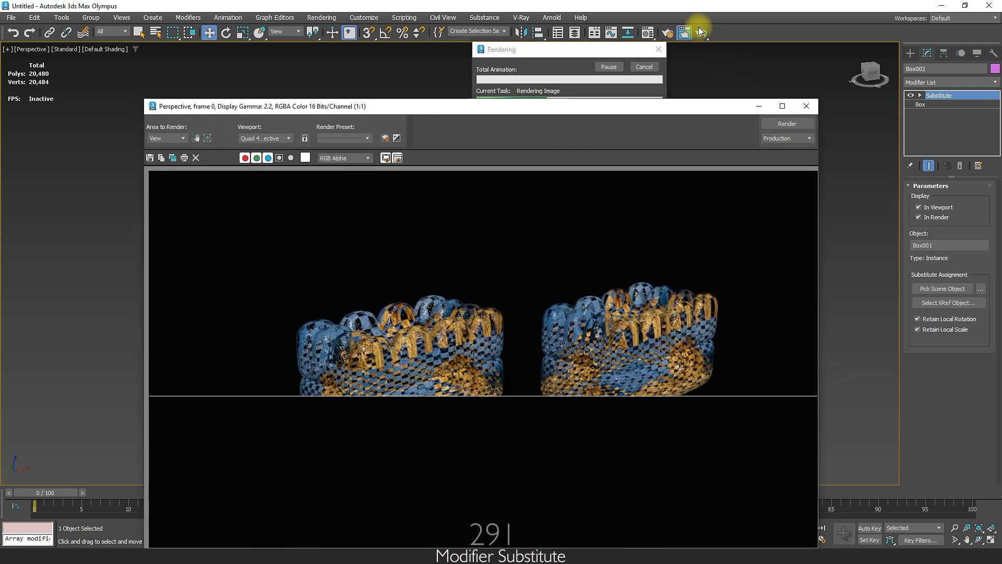
left_click_drag(662, 106, 656, 60)
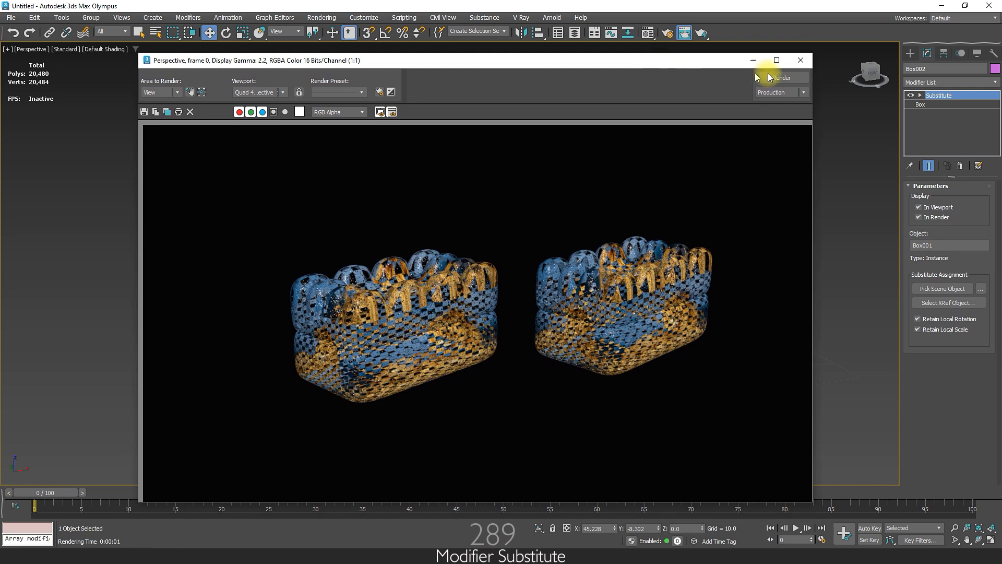
left_click(800, 60)
Step: Turn off the substitute's In Viewport display, check the box in a test render, and turn In Viewport back on
left_click(928, 208)
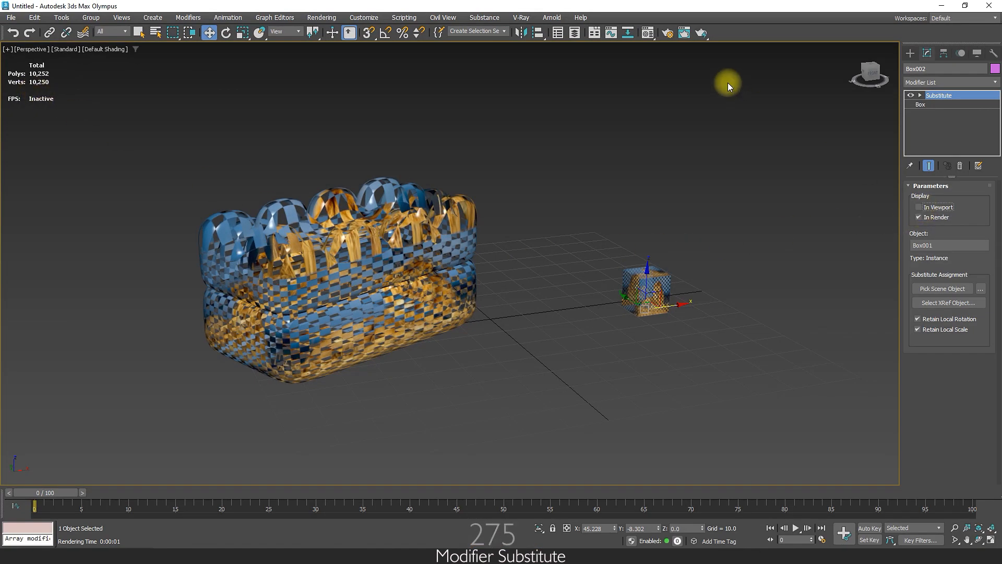
left_click(702, 33)
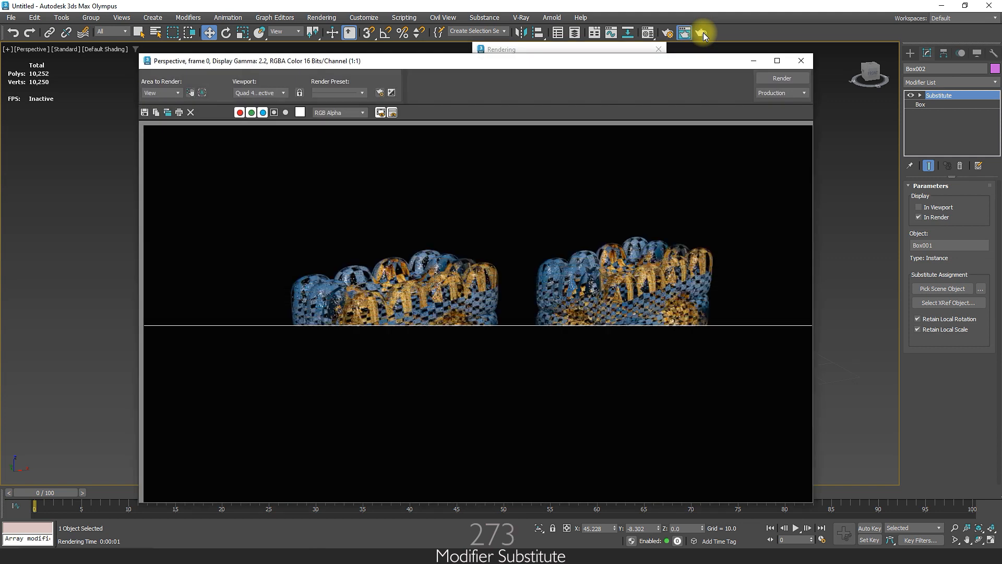
left_click(801, 60)
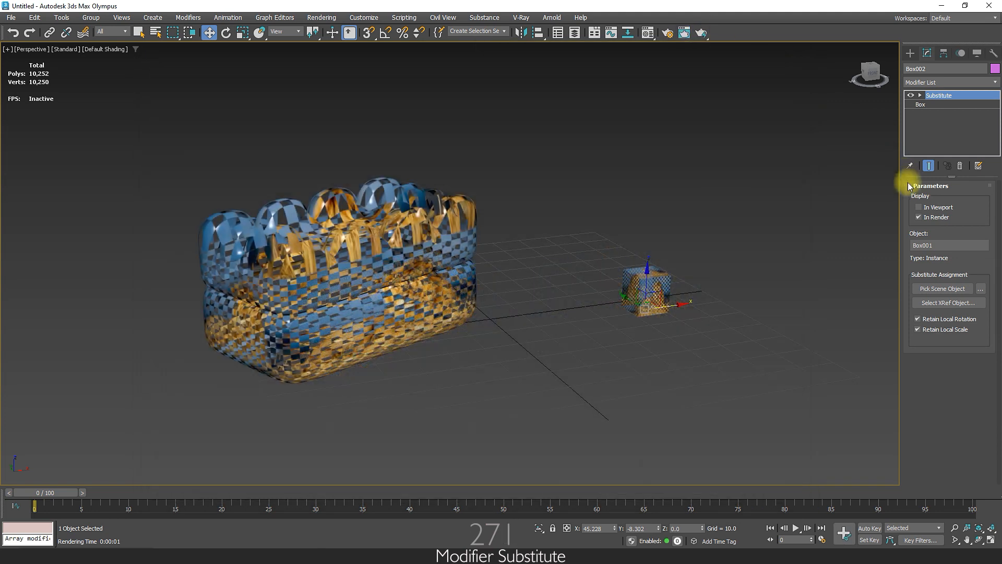
left_click(918, 208)
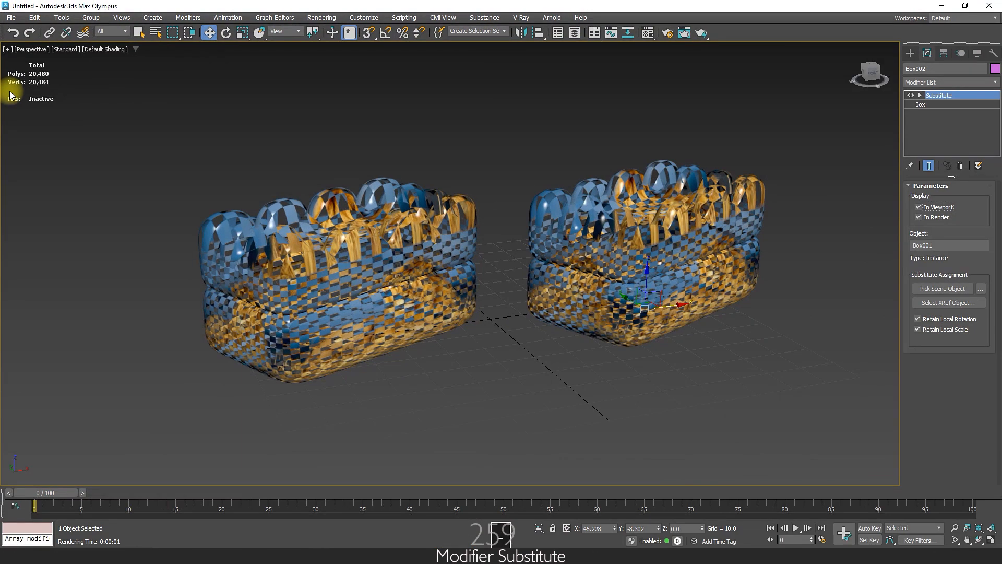
Step: Turn off the substitute's In Render display for a test render, and turn it back on and render again
left_click(920, 217)
left_click(709, 33)
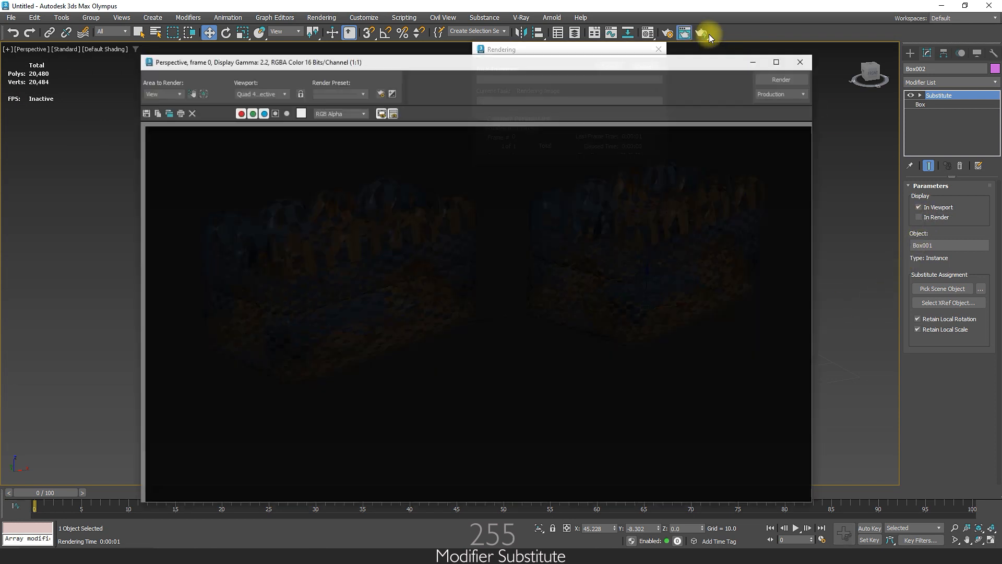
left_click(802, 61)
left_click(927, 222)
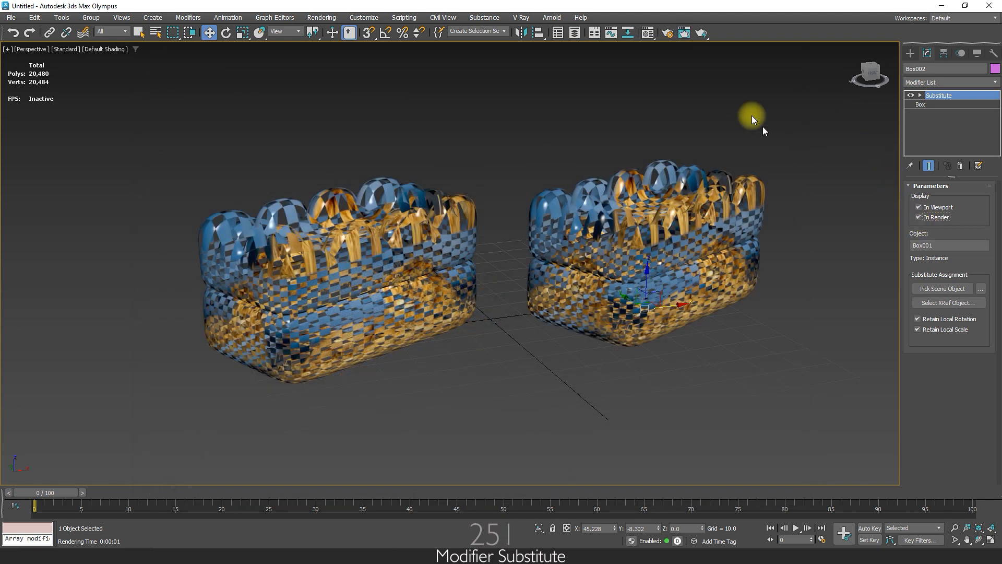
left_click(707, 31)
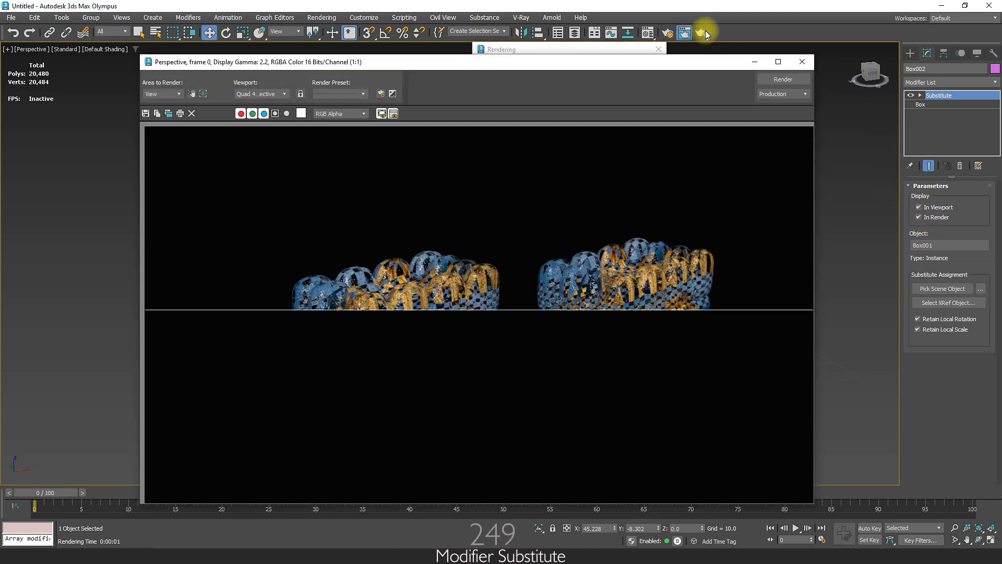
left_click(800, 65)
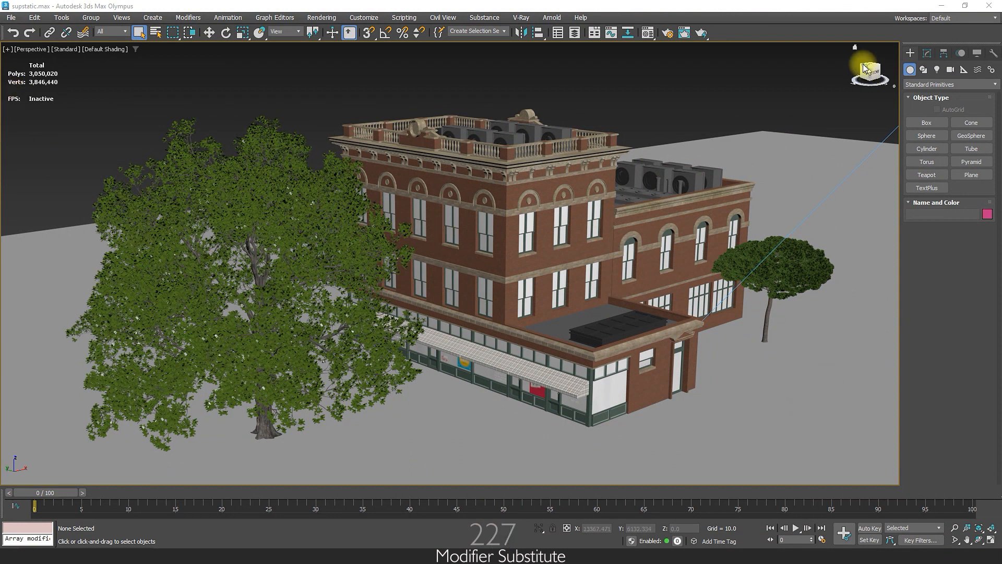
Step: In the supstatic.max scene, create a small box about 30 long and 33 wide on the ground beside the building's corner
left_click(926, 122)
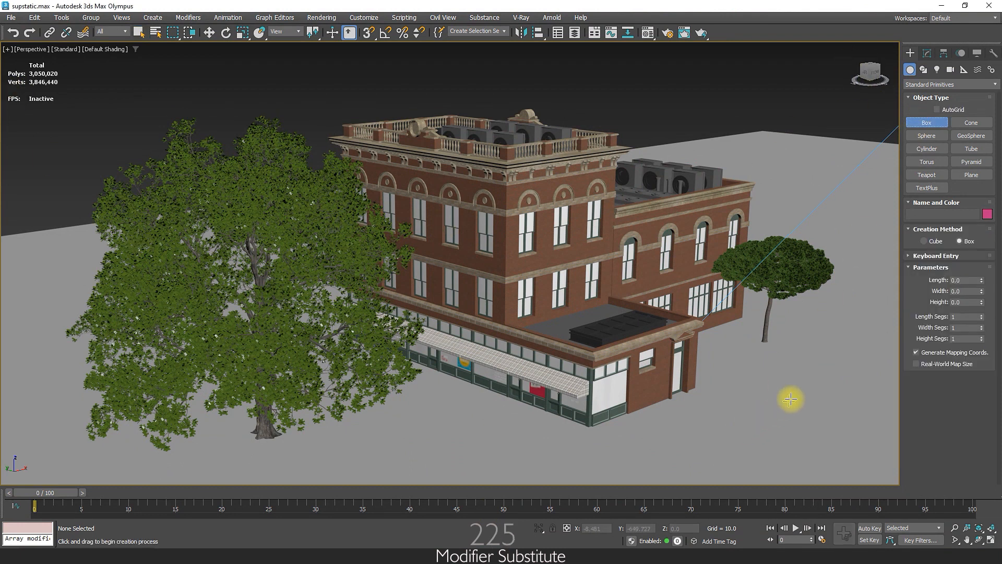
left_click_drag(729, 381, 744, 376)
left_click(744, 376)
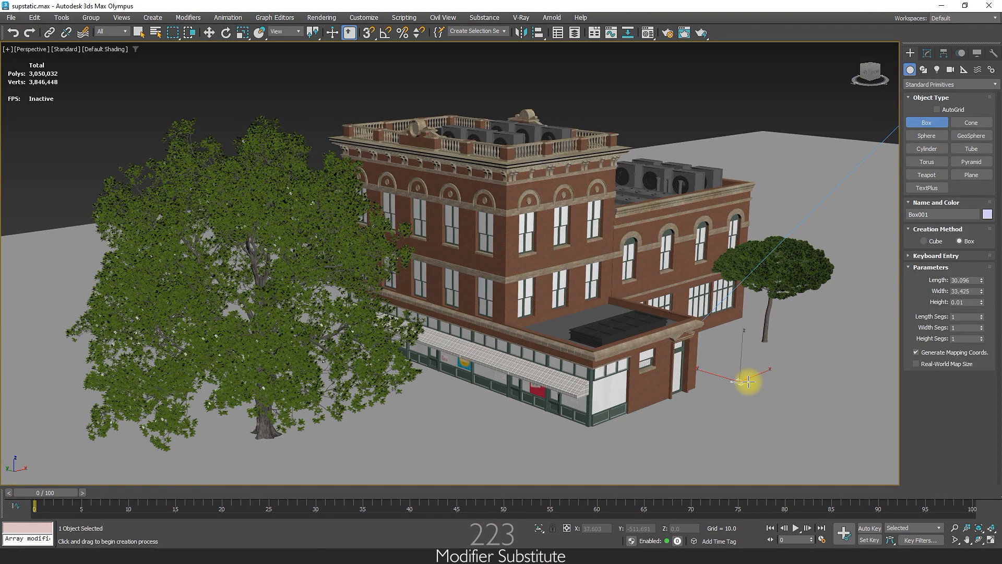
right_click(765, 373)
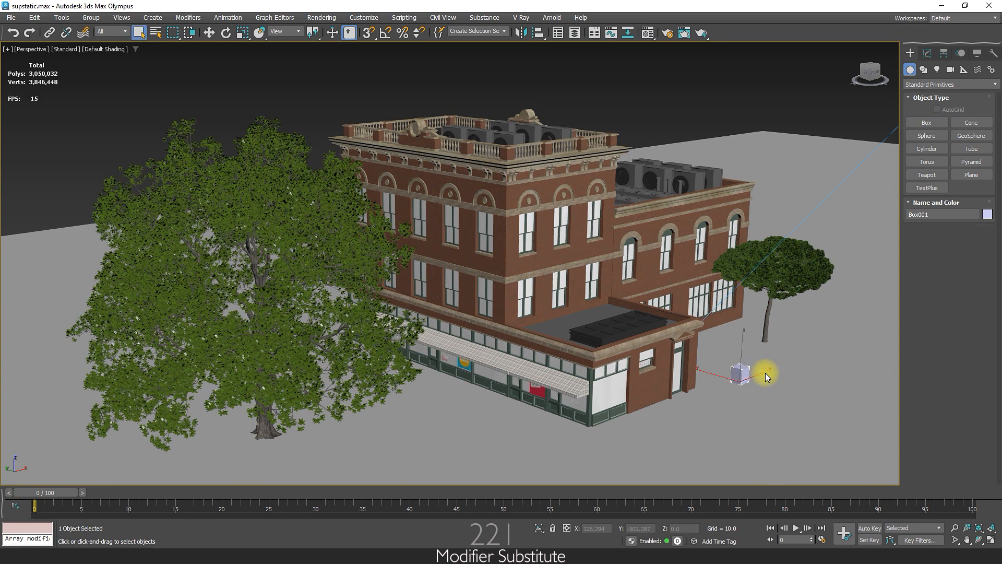
key("F4")
key("F4")
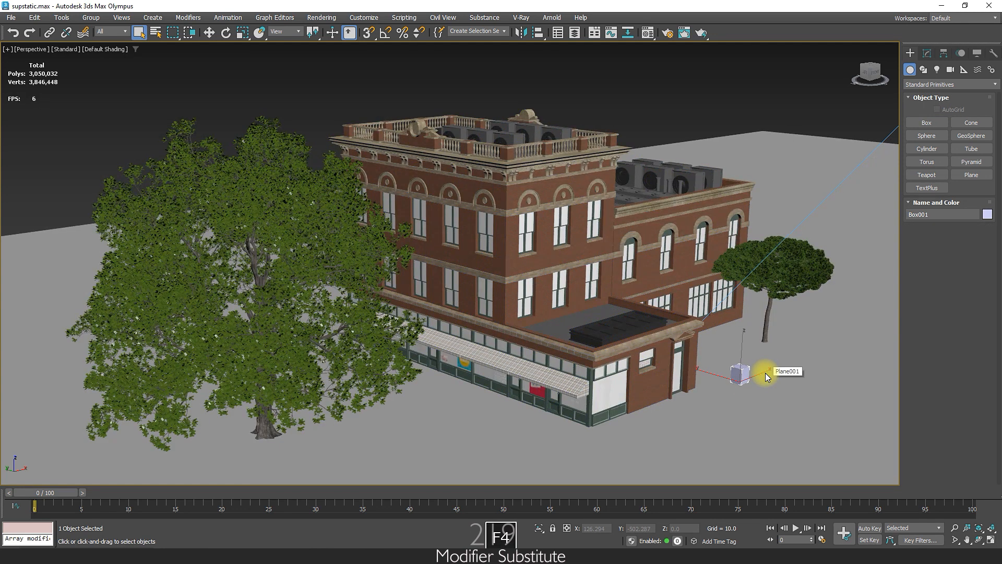
key("w")
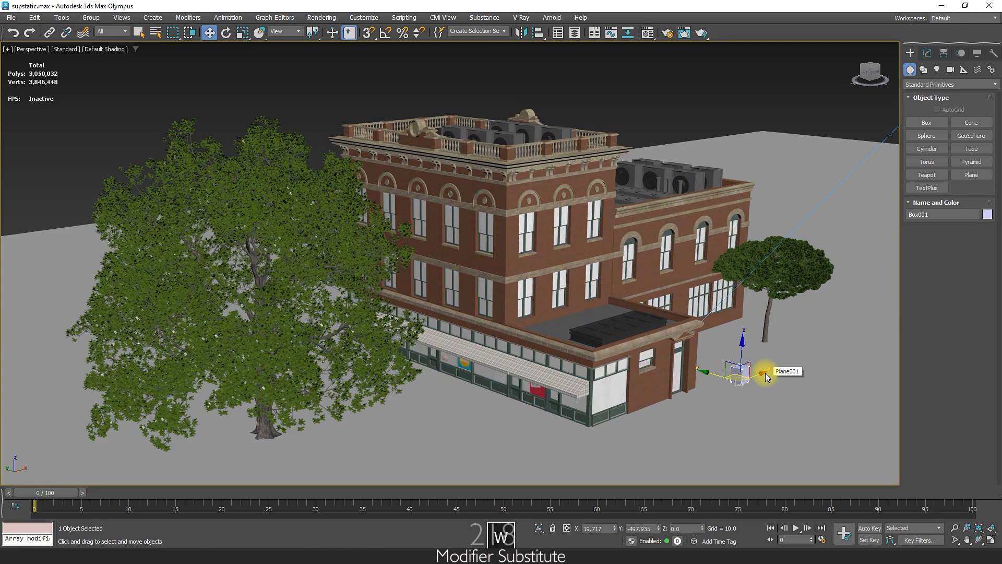
Step: Add a Substitute modifier to the new box, pick the small tree as its scene object, and assign the tree's material
left_click(928, 54)
left_click(984, 83)
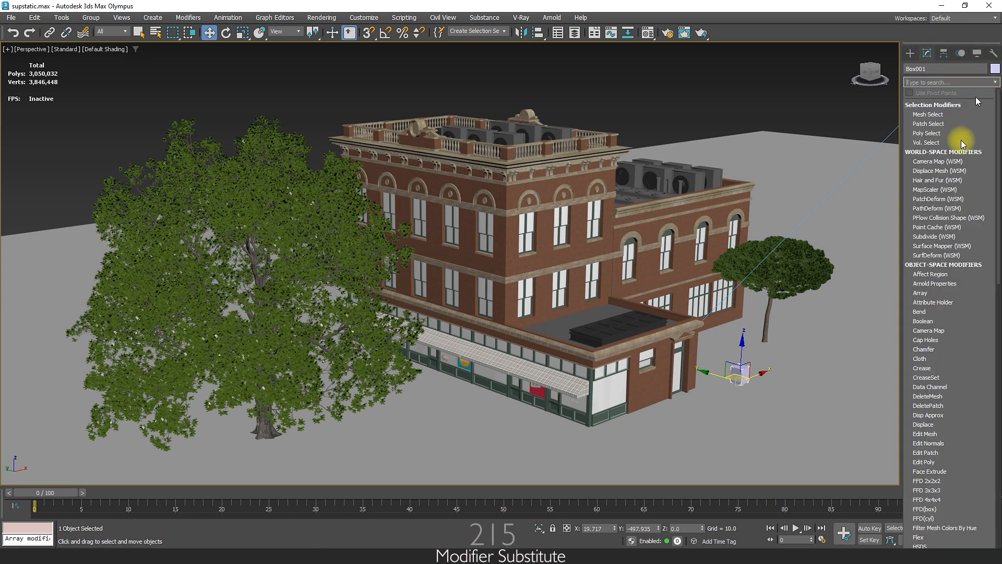
type("s")
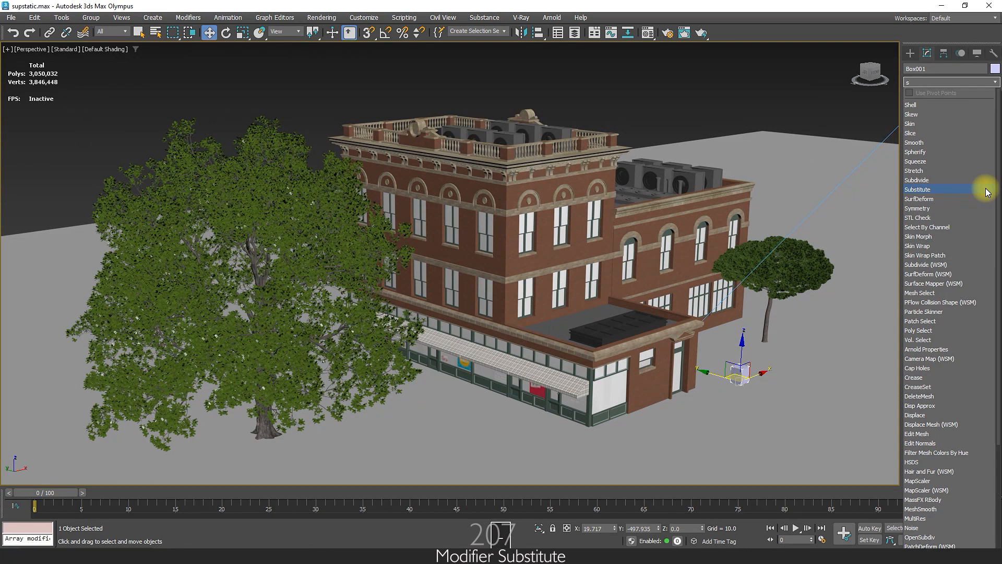
left_click(986, 190)
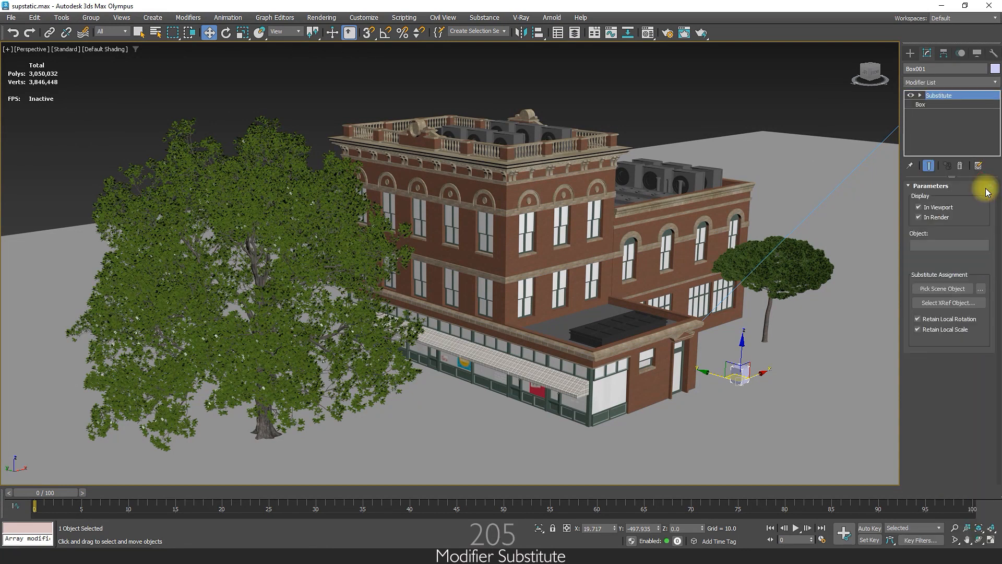
left_click(958, 290)
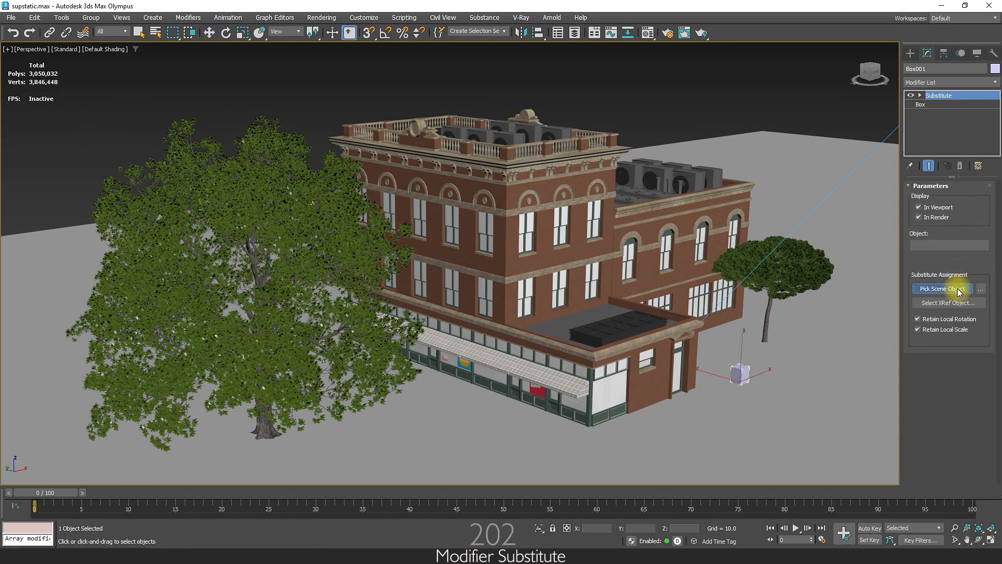
left_click(802, 264)
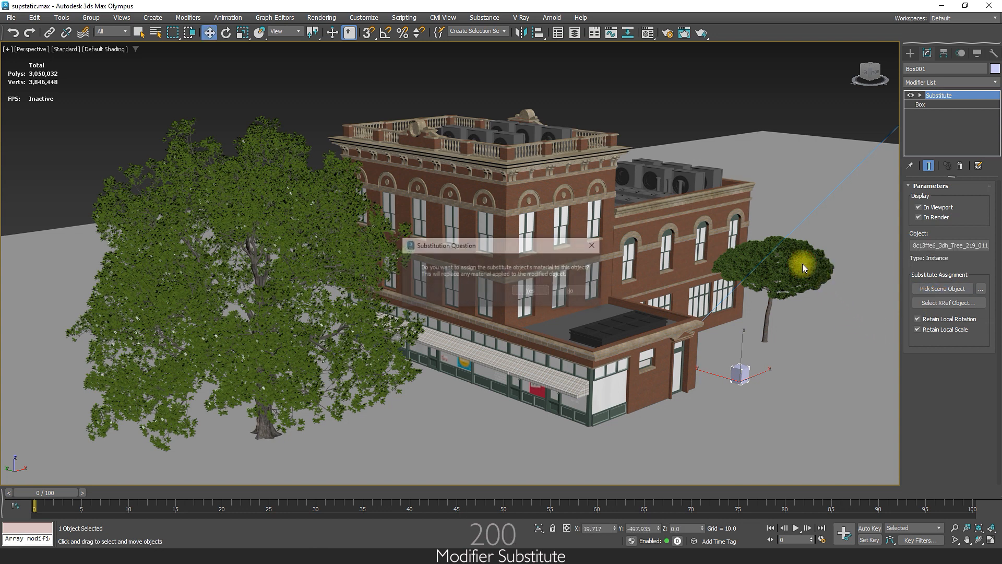
left_click(531, 291)
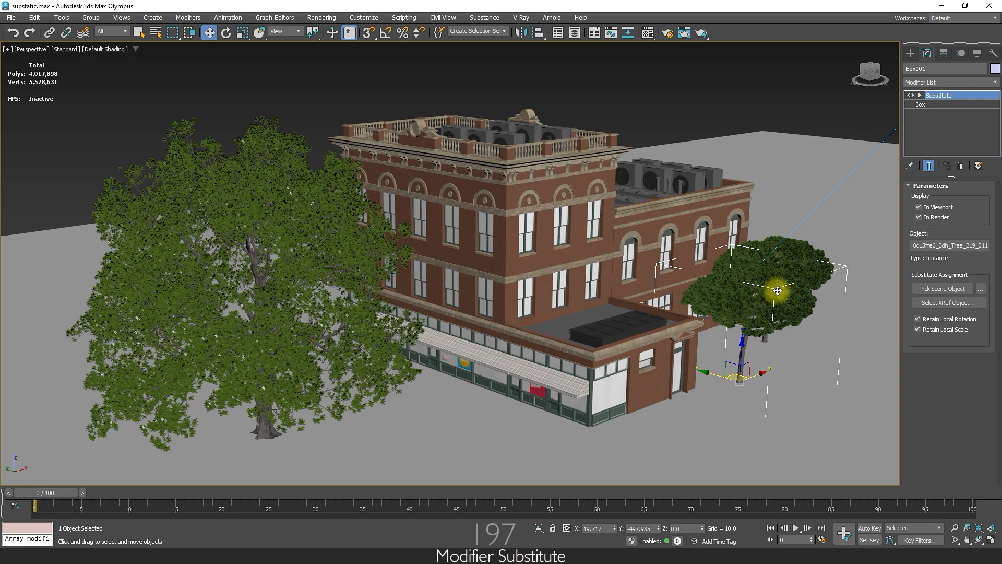
Step: Select the original small tree behind the substituted one, check its wireframe with Edged Faces, and delete it
left_click(800, 245)
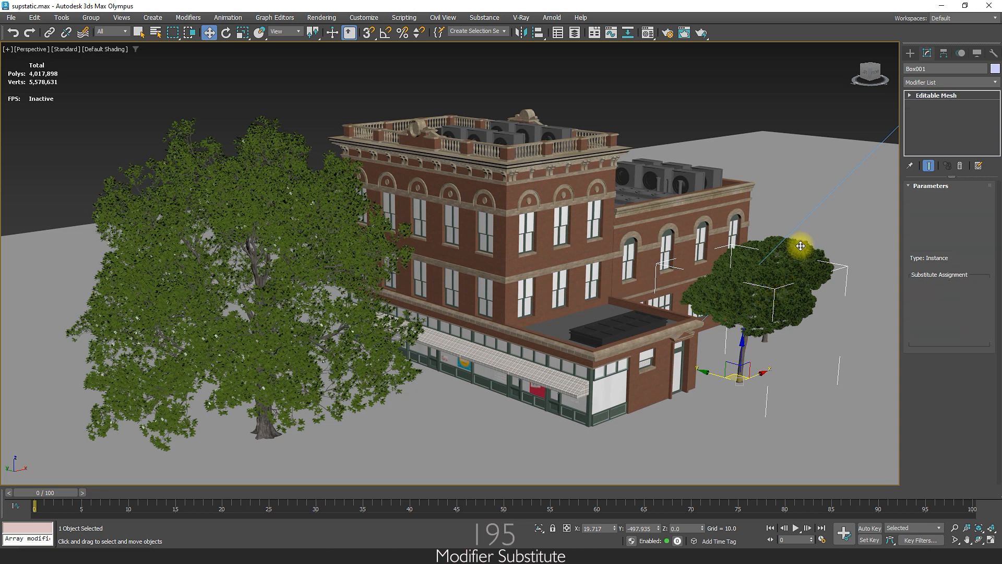
key("F4")
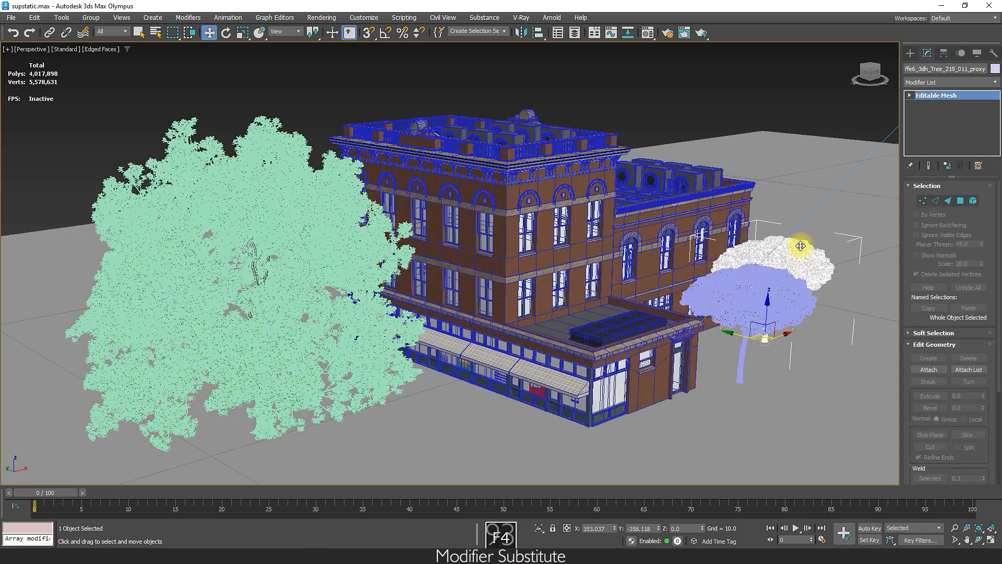
key("F4")
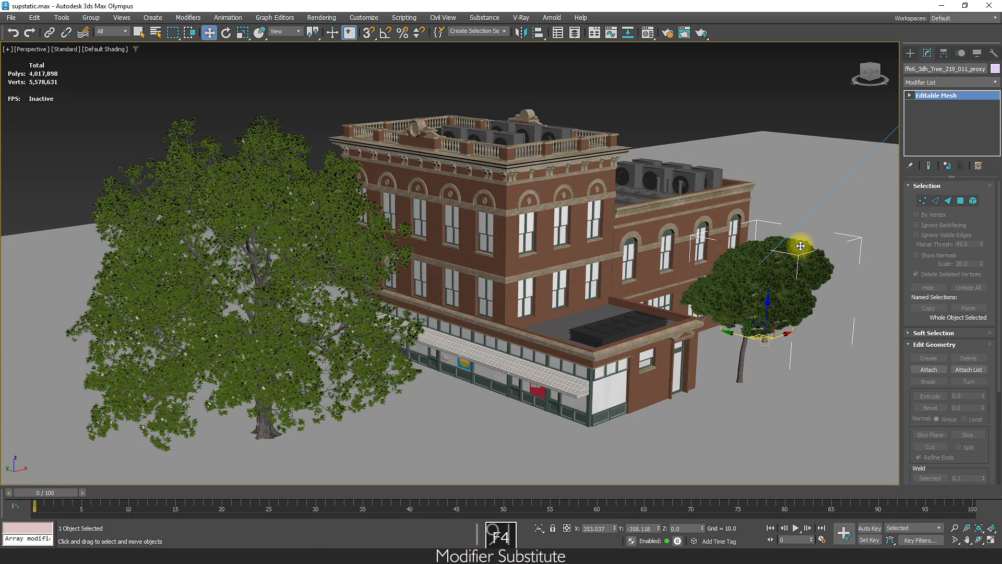
key("Delete")
Step: Turn off In Viewport for the substituted box and clone the box as an instance on the ground beside the building
left_click(773, 287)
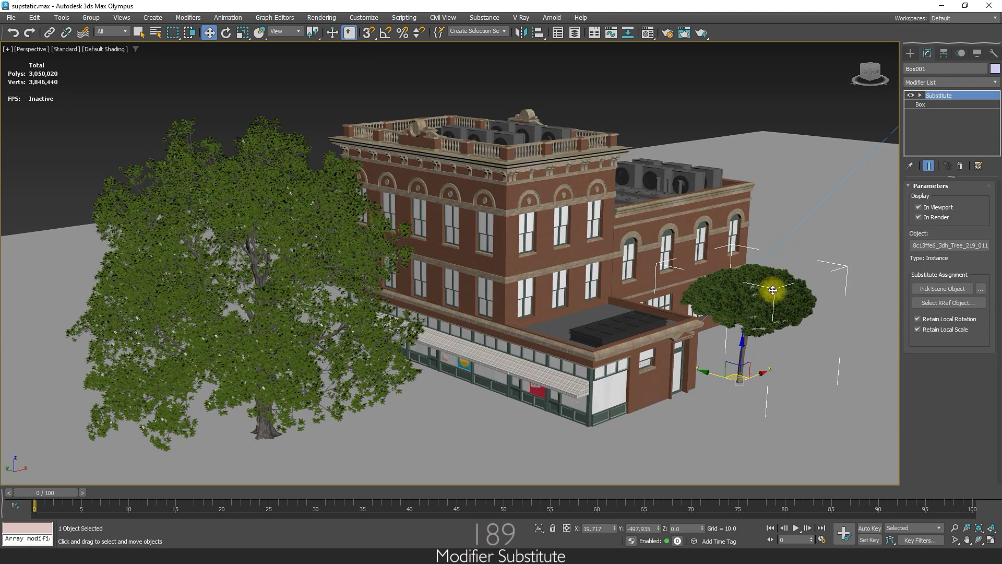
left_click(919, 207)
mouse_move(756, 373)
left_mouse_down()
mouse_move(886, 316)
mouse_move(858, 321)
mouse_move(721, 287)
mouse_move(828, 321)
left_mouse_up()
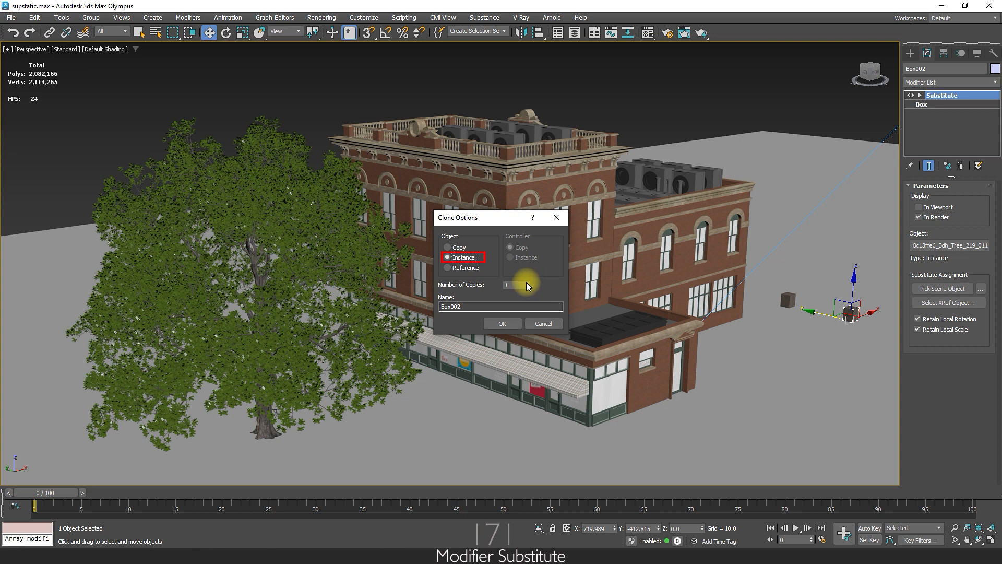
left_click(502, 324)
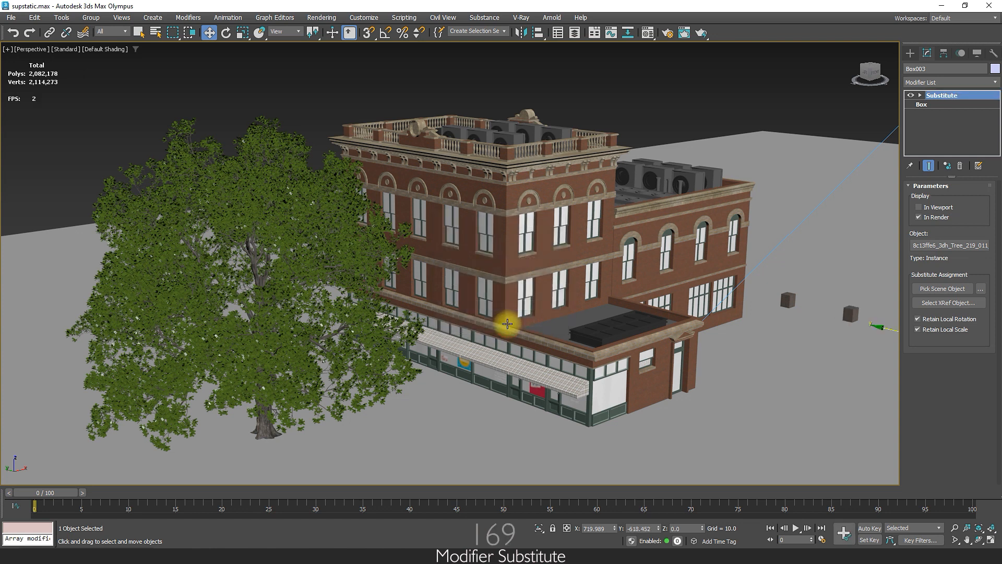
Step: Place another box instance near the side entrance and move the outermost box closer, checking the In Viewport option in between
left_click_drag(883, 328, 769, 361)
left_click(919, 208)
left_click(919, 207)
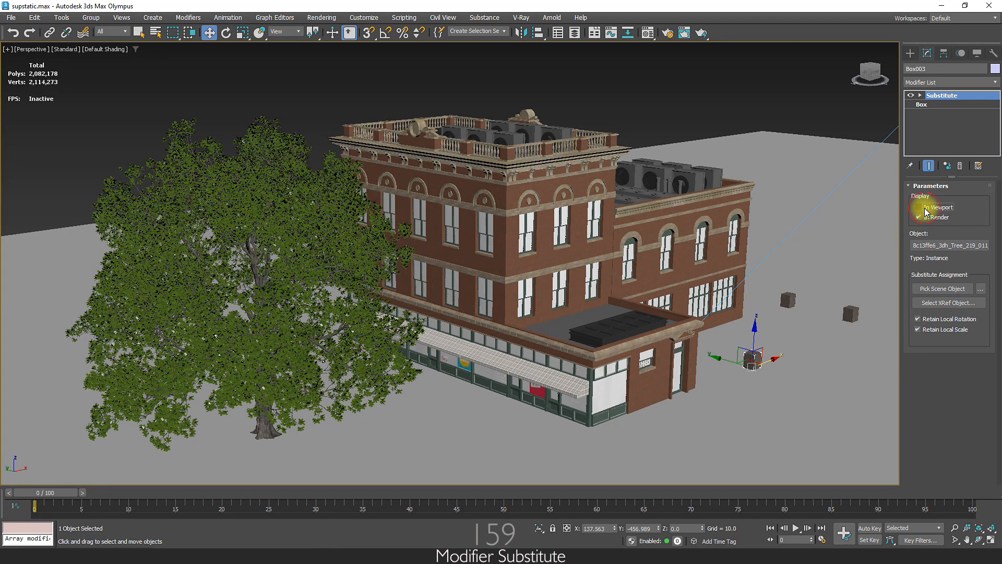
left_click(851, 313)
left_click_drag(851, 313, 832, 328)
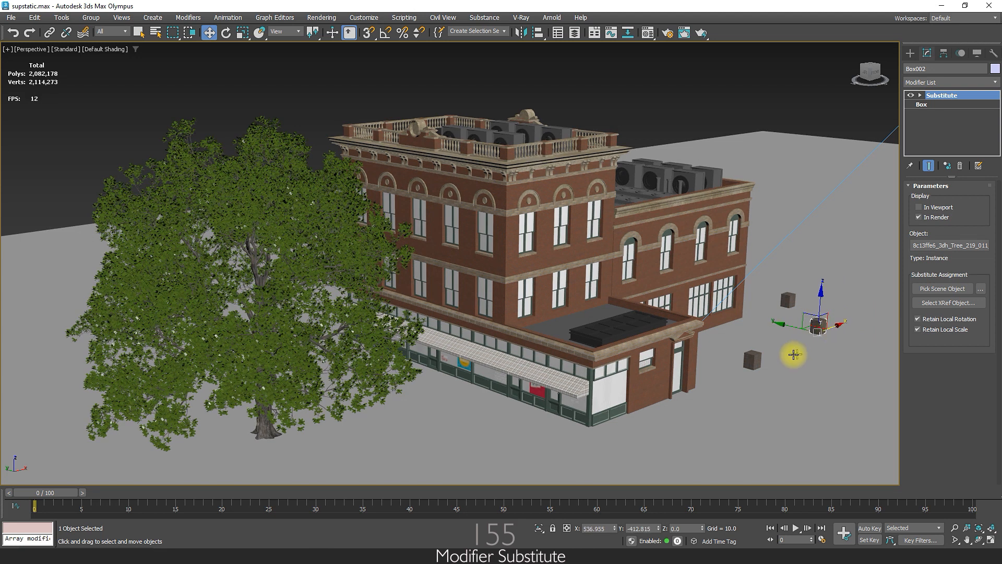
Step: Clone the box nearest the side entrance as one more instance, and preview all the trees with In Viewport briefly on
left_click(750, 361)
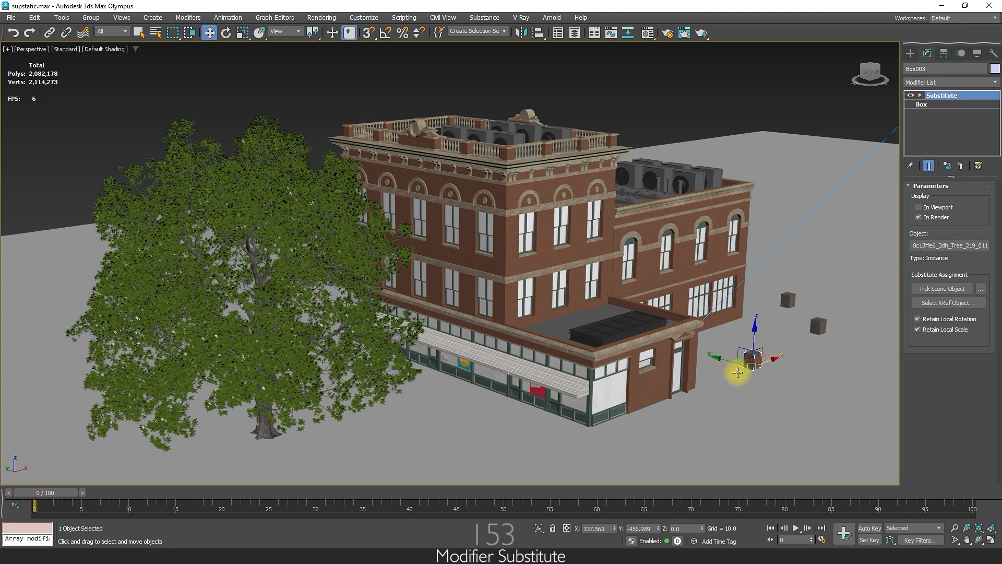
left_click_drag(734, 363, 846, 398, "shift")
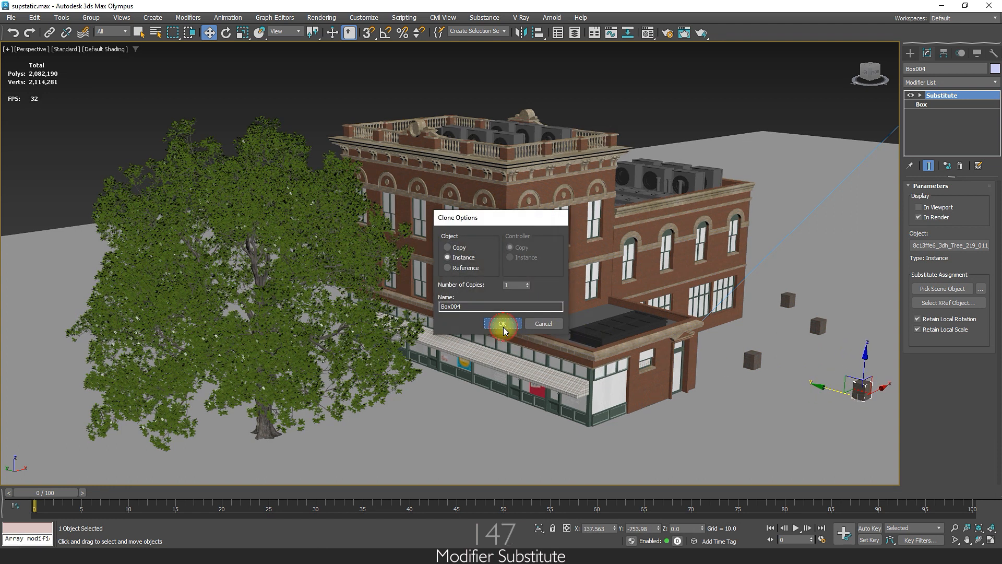
left_click(502, 324)
left_click(918, 208)
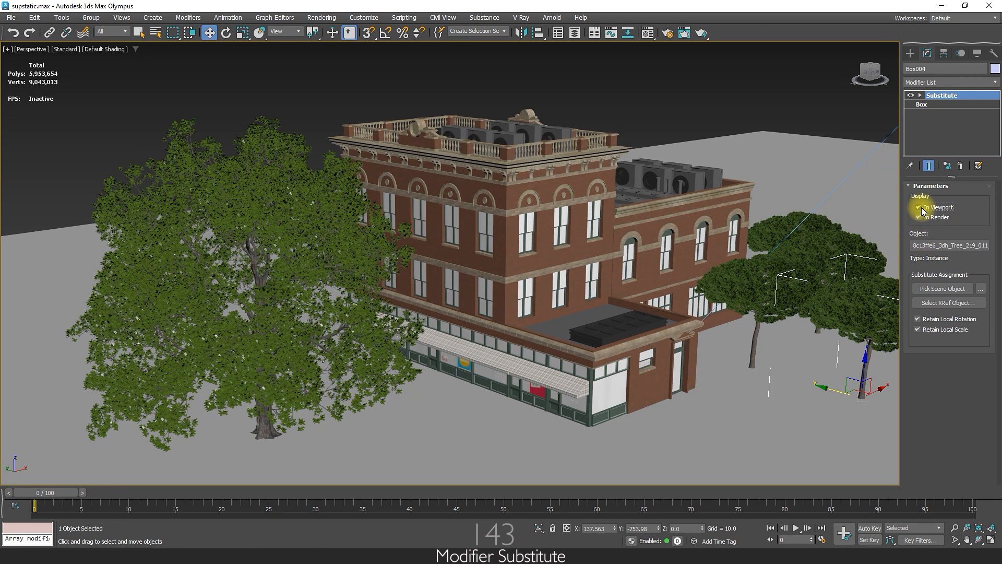
left_click(921, 208)
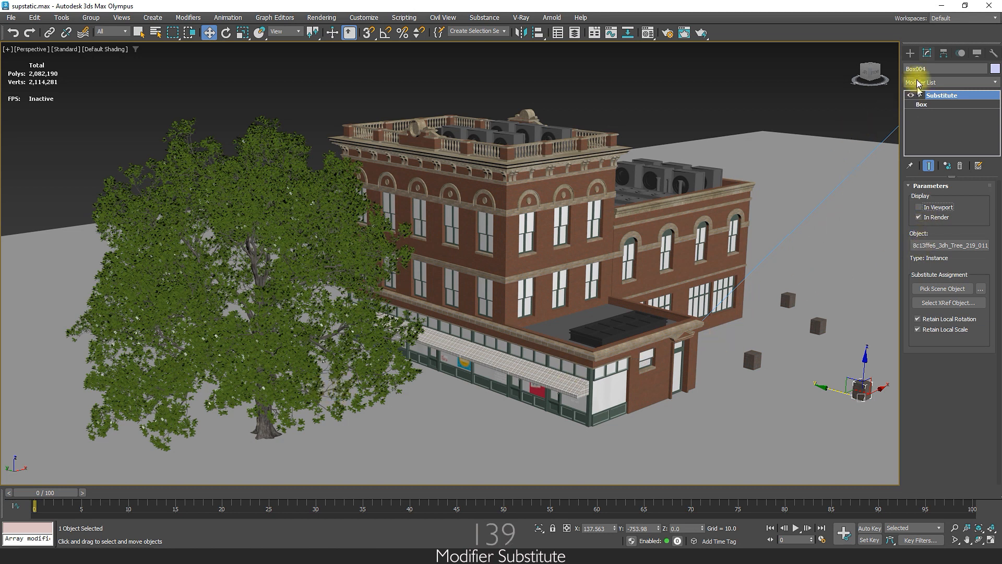
Step: Create a box about 37 long and 41 wide on the ground in front of the building's near corner
left_click(910, 53)
left_click(927, 122)
left_click_drag(516, 439, 519, 459)
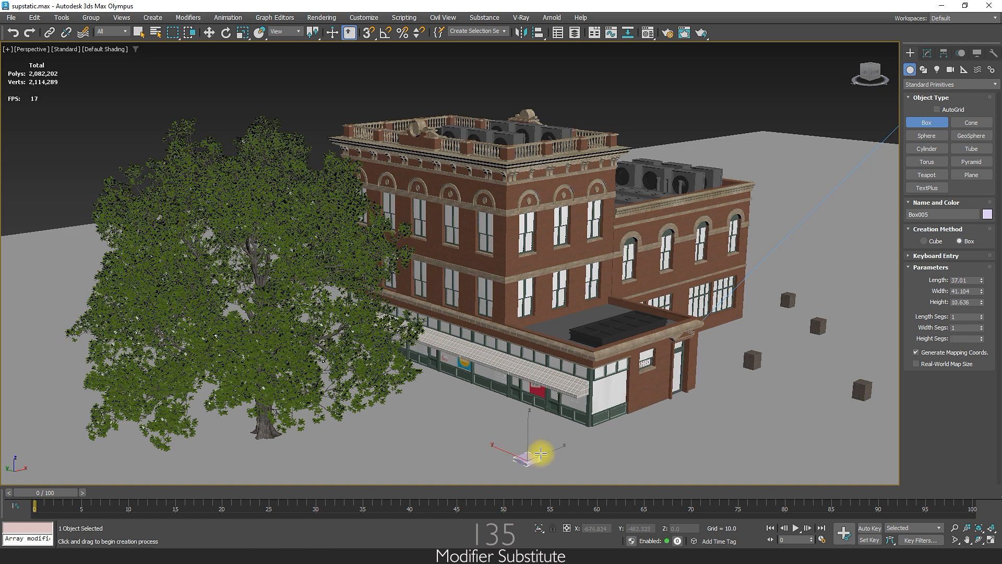
left_click(540, 434)
right_click(548, 433)
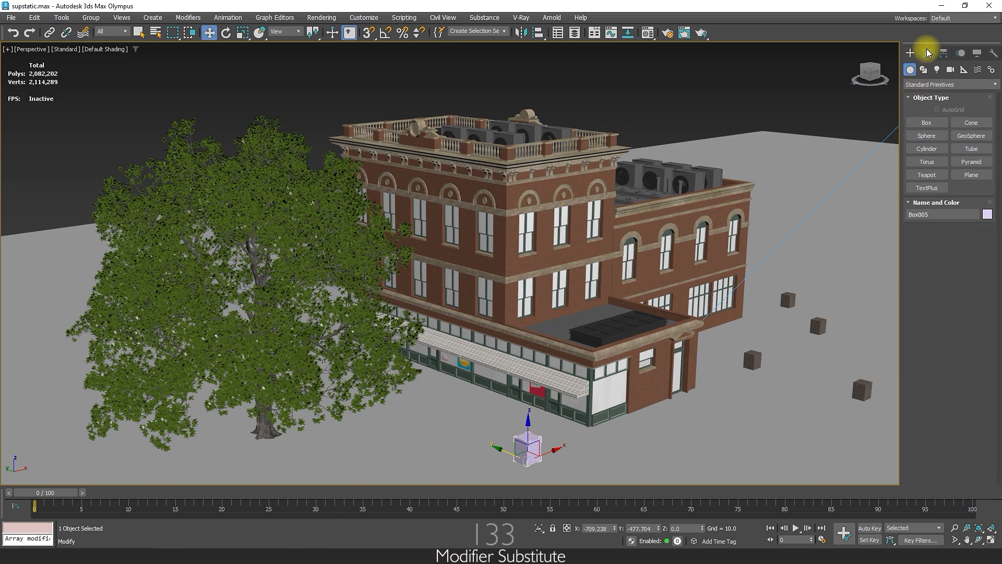
Step: Add a Substitute modifier to the new box, pick the large English oak as its scene object, and assign the oak's material
left_click(928, 53)
left_click(950, 82)
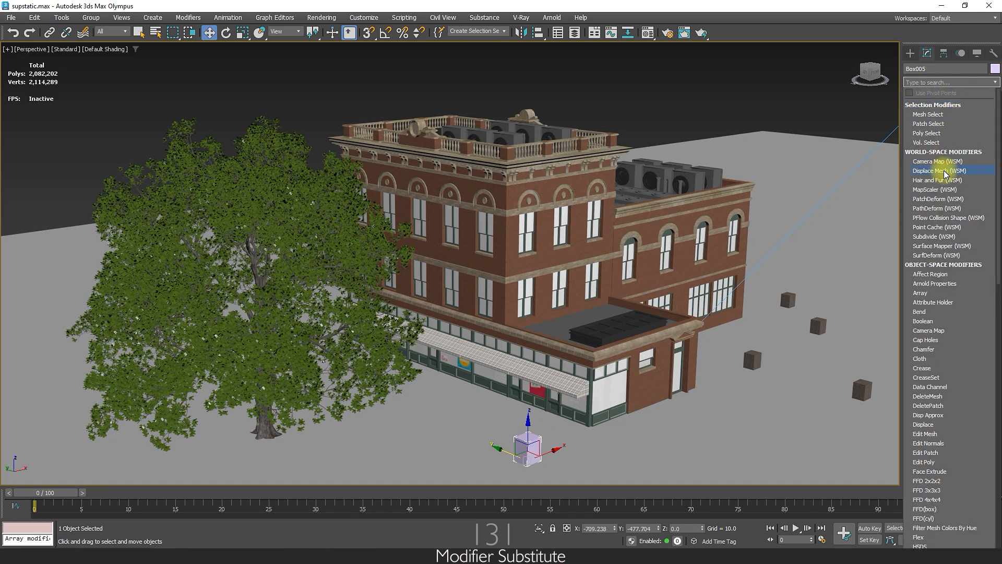
type("s")
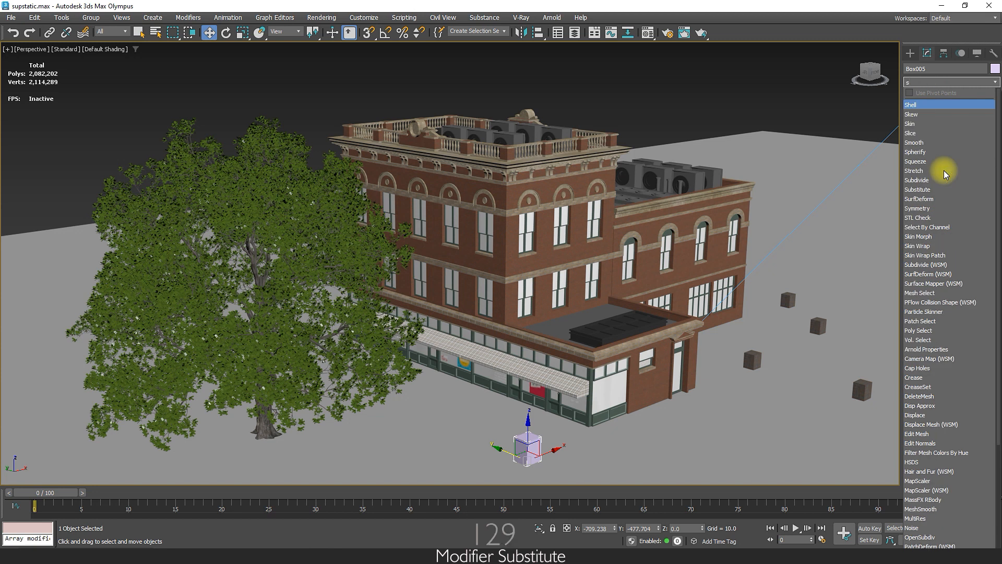
left_click(979, 191)
left_click(944, 288)
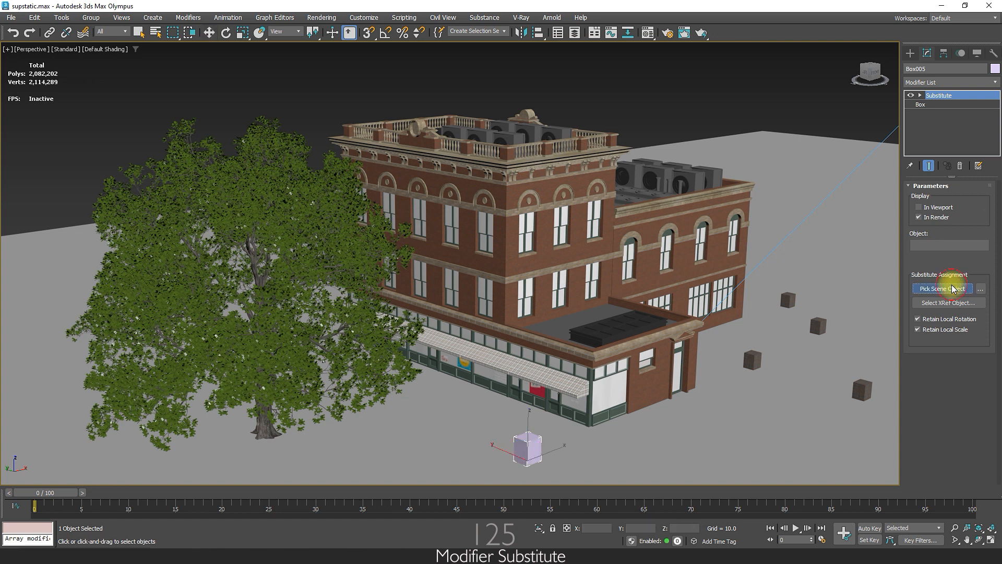
left_click(261, 128)
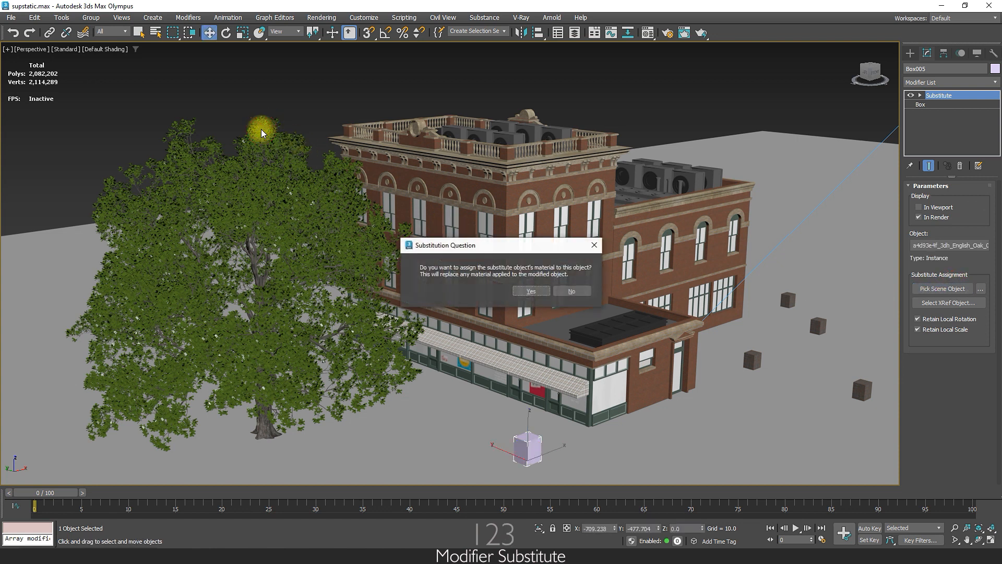
left_click(539, 287)
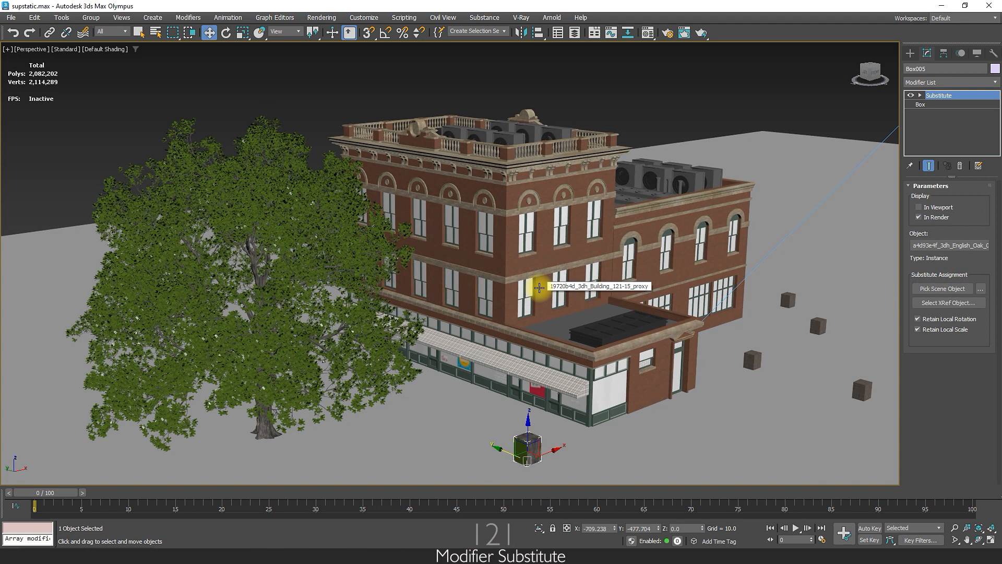
Step: Switch the oak substitute's In Viewport display on and off again, and delete the original large oak
left_click(927, 208)
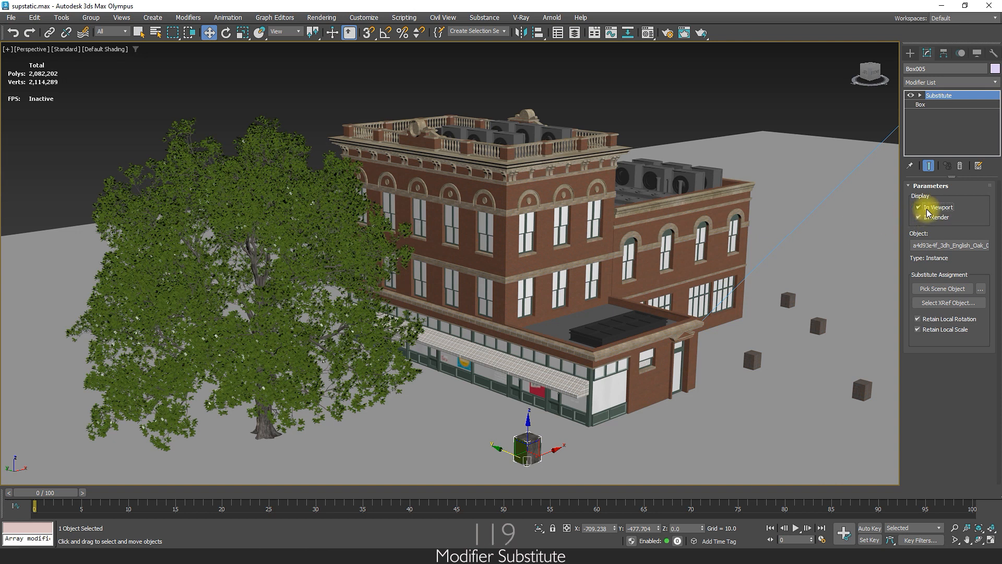
left_click(926, 208)
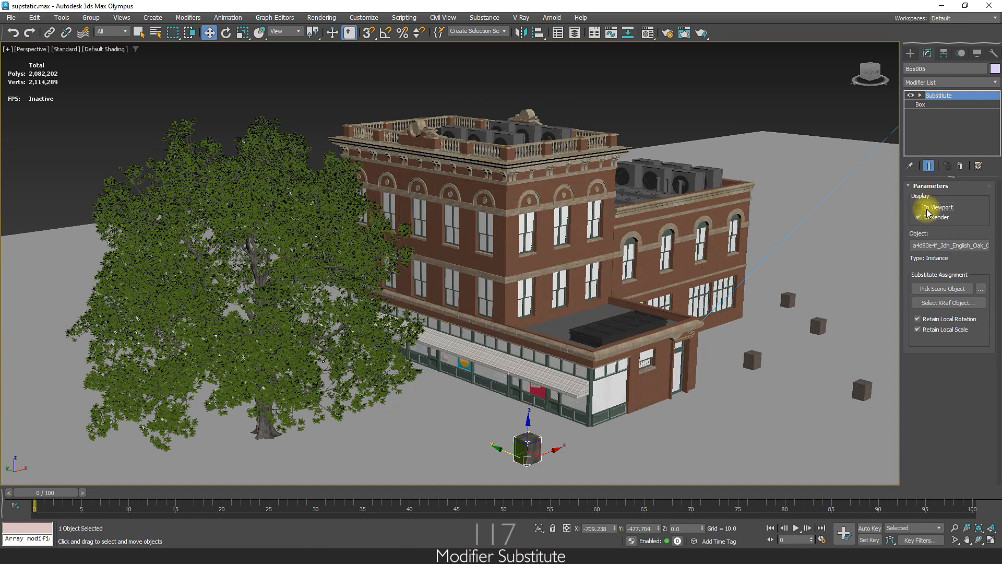
left_click(267, 144)
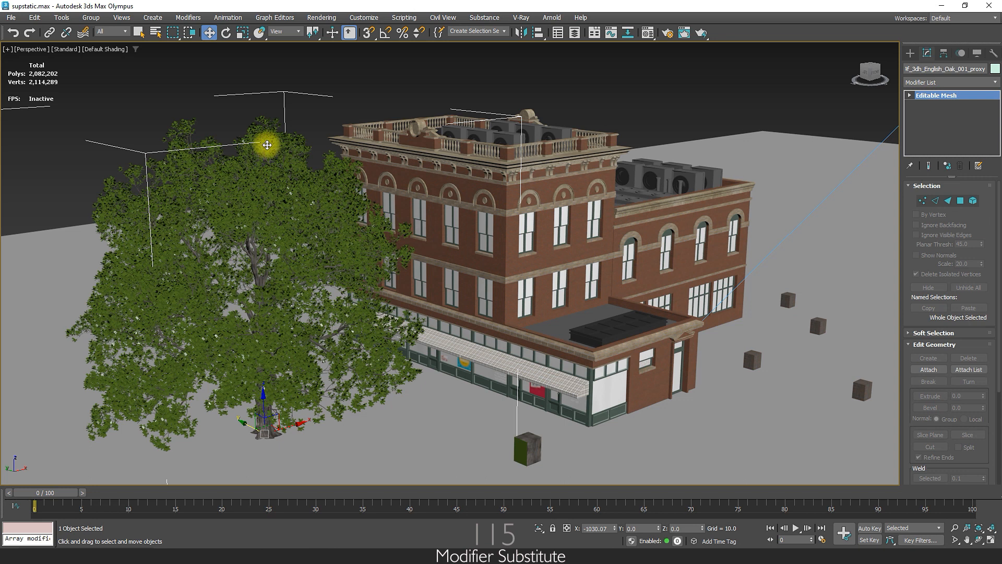
key("Delete")
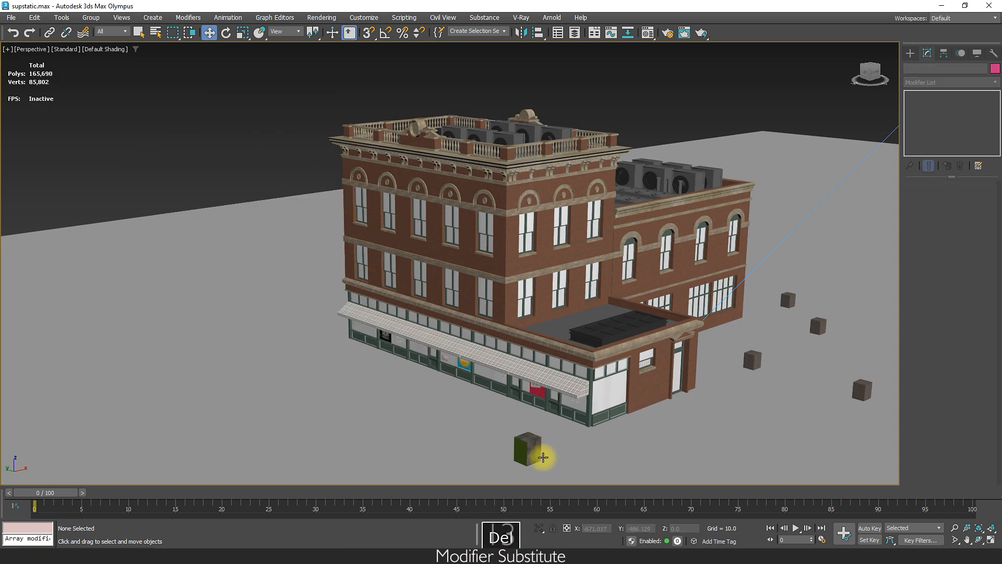
Step: Clone the oak box as instances to make a row of three boxes along the storefront
left_click(528, 453)
mouse_move(528, 454)
left_mouse_down()
mouse_move(172, 323)
mouse_move(172, 308)
mouse_move(340, 384)
left_mouse_up()
left_click(528, 283)
left_click(500, 324)
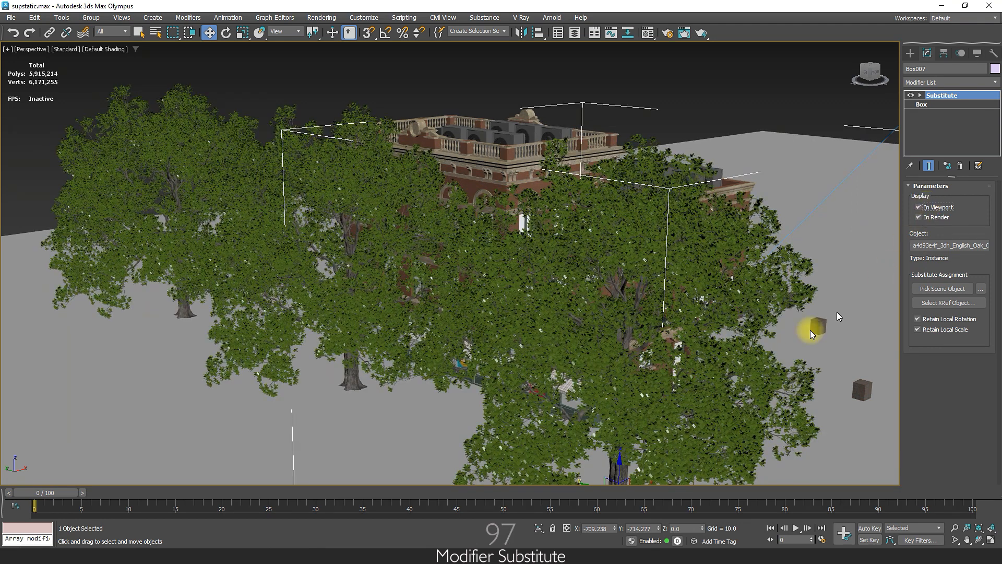
Step: Inspect the substituted oaks around the building from several angles, and turn off their In Viewport display
middle_click_drag(710, 364, 668, 348, "alt")
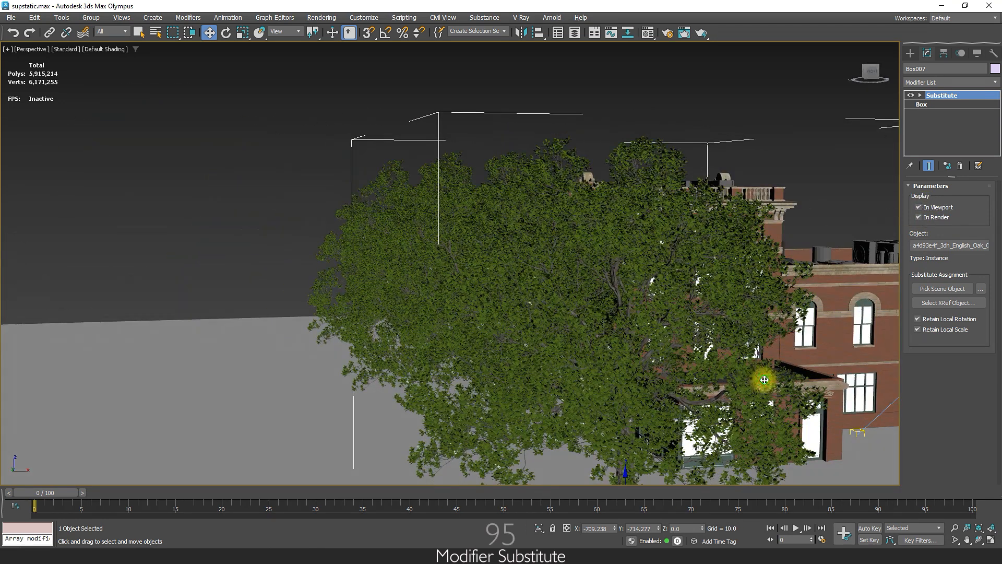
scroll(532, 285, "down", 4)
middle_click_drag(614, 331, 590, 337)
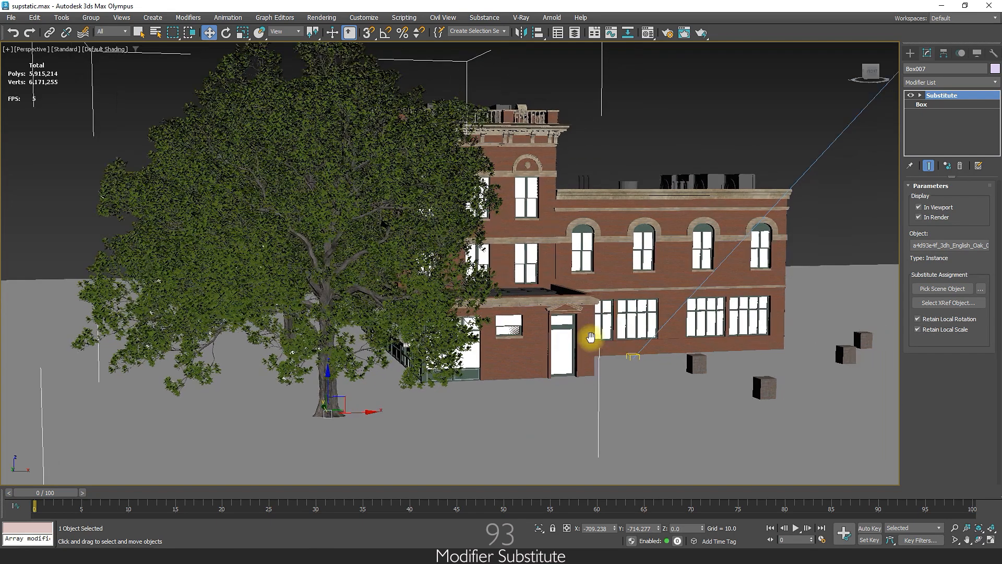
left_click(919, 208)
middle_click_drag(516, 392, 518, 402, "alt")
middle_click_drag(627, 419, 583, 421)
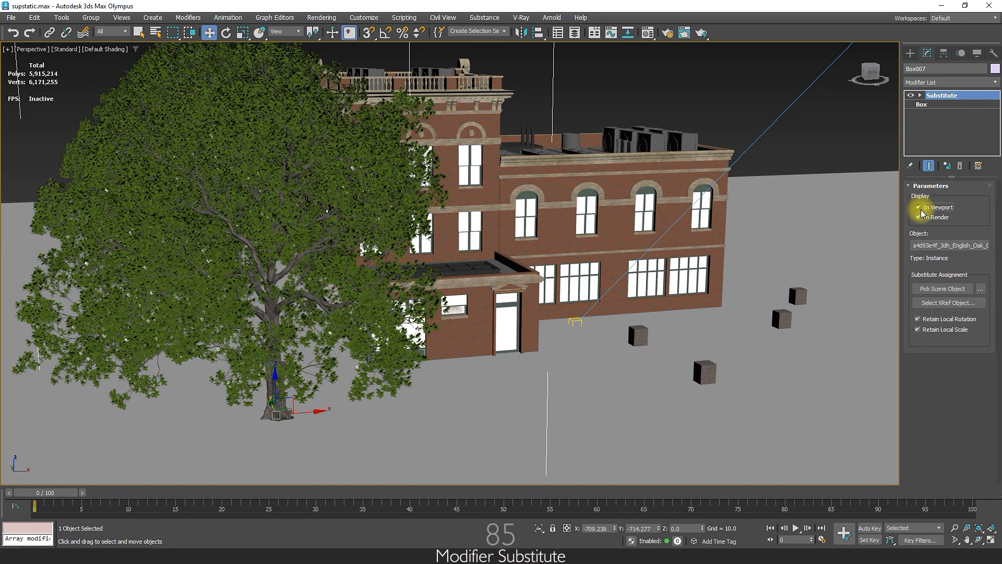
middle_click_drag(384, 329, 559, 399, "alt")
scroll(596, 348, "down", 3)
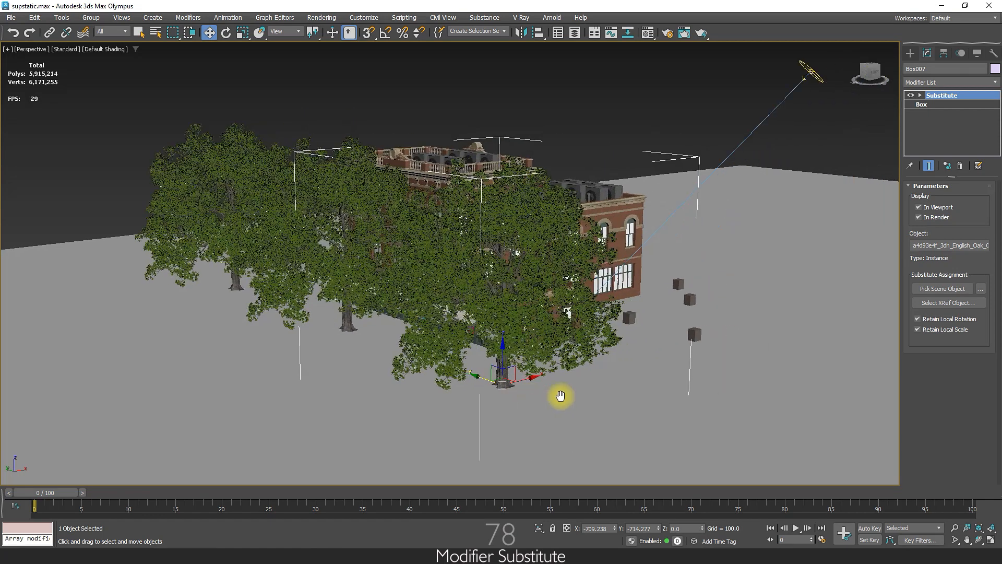
left_click(919, 208)
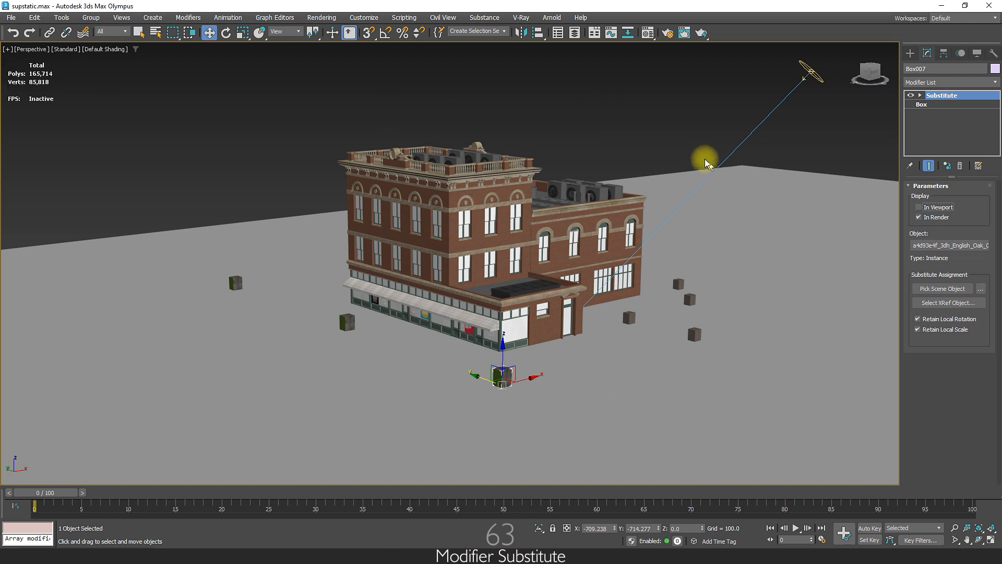
Step: Run a V-Ray IPR render of the Perspective view, then stop it and inspect the substituted trees around the building
left_click(668, 34)
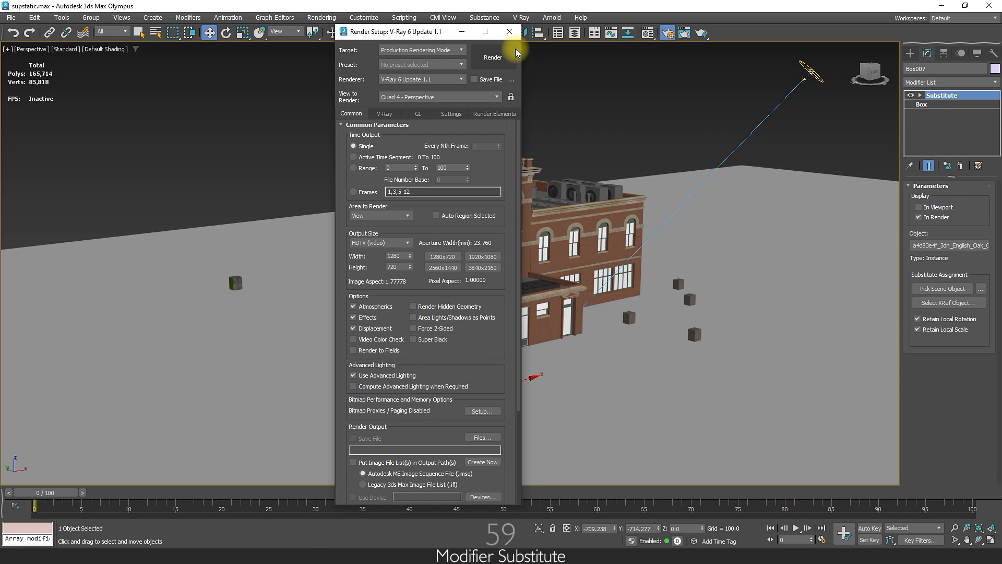
left_click(384, 113)
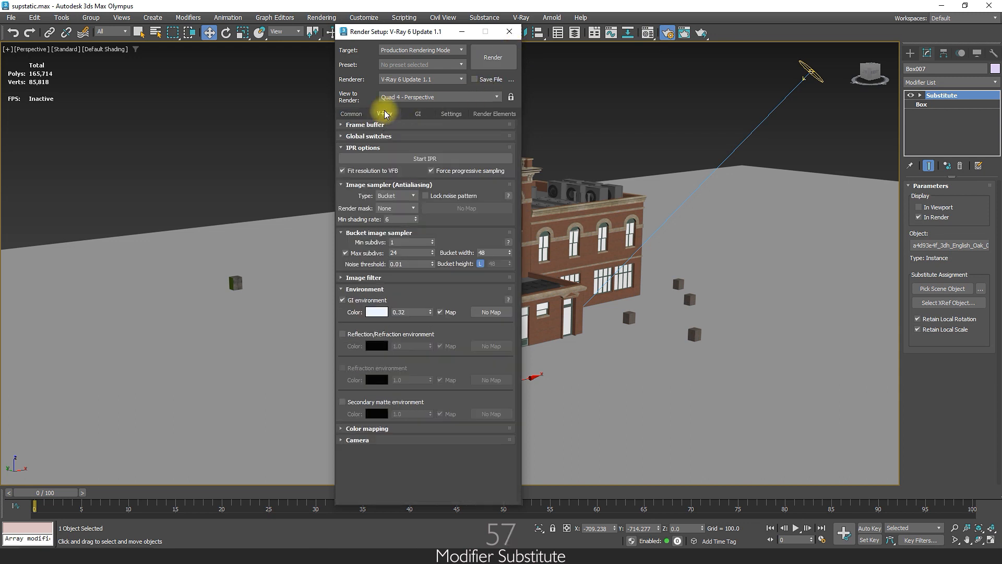
left_click(456, 158)
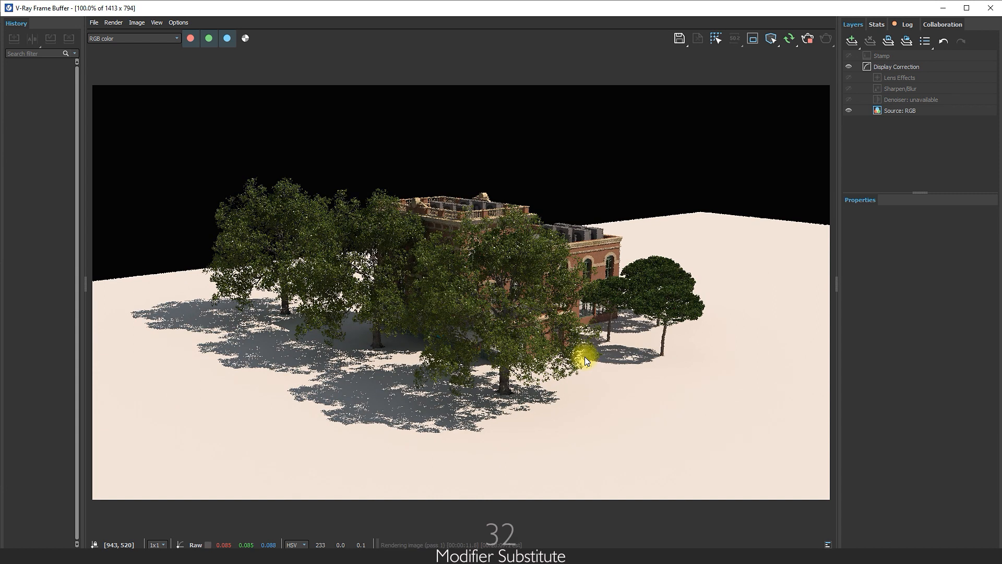
left_click(810, 45)
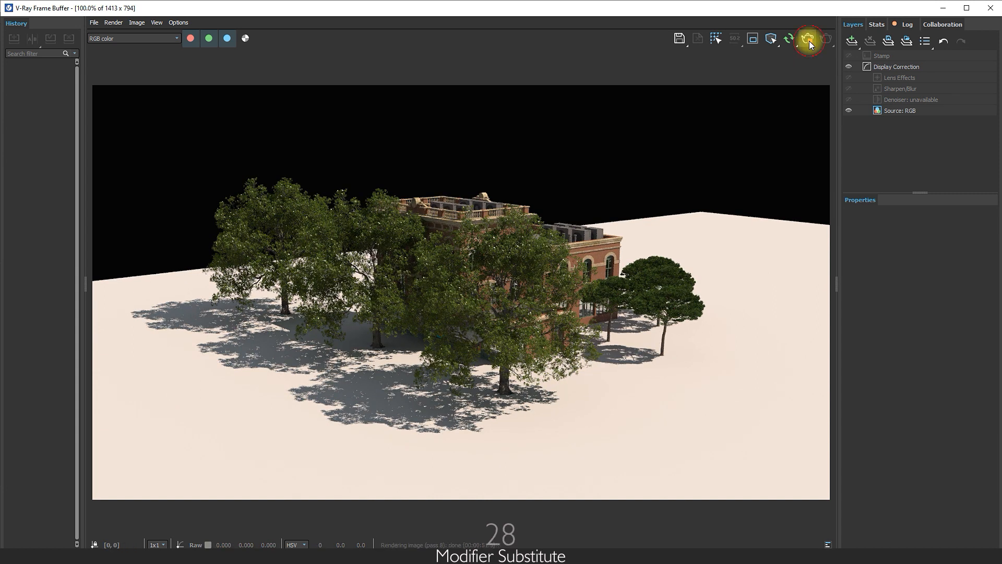
scroll(463, 327, "up", 1)
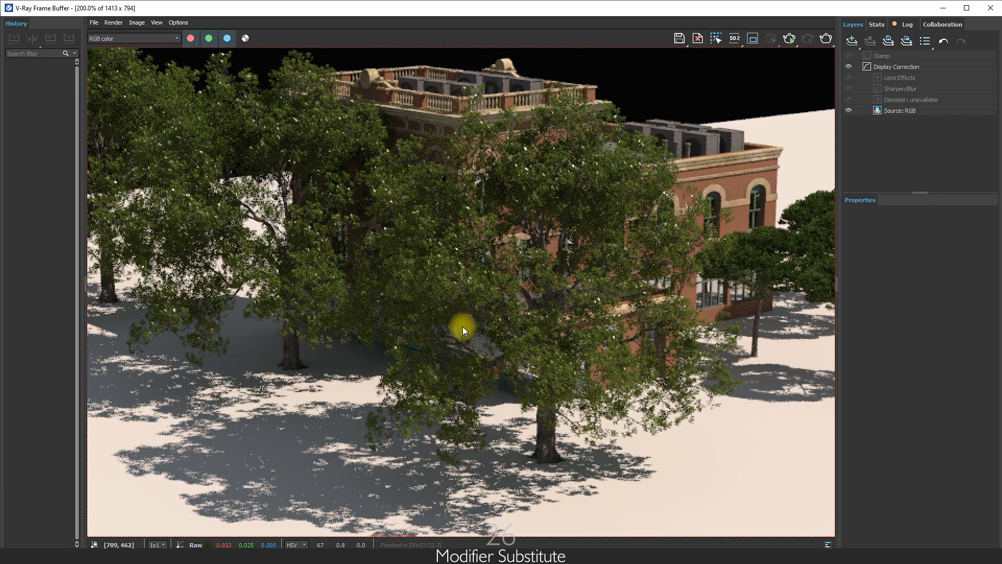
scroll(463, 327, "down", 2)
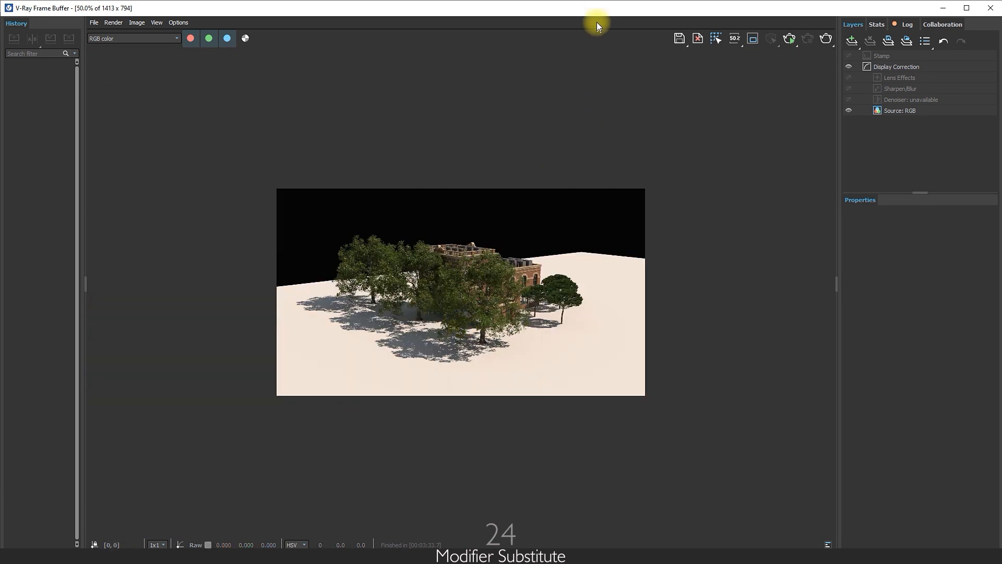
Step: Shrink the V-Ray Frame Buffer window to fit around the rendered image and minimize it
double_click(597, 11)
double_click(597, 10)
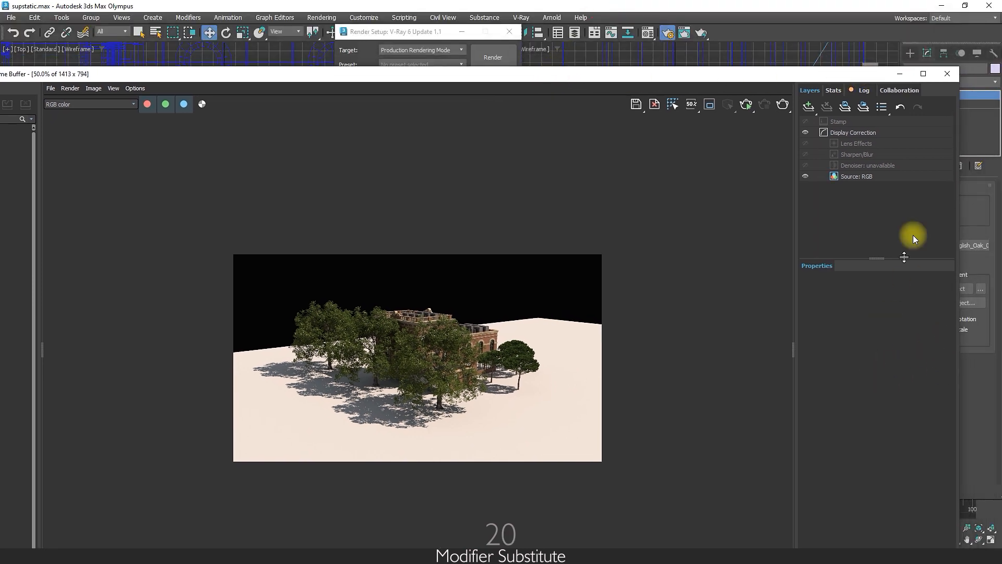
left_click_drag(958, 137, 427, 172)
left_click_drag(246, 68, 502, 100)
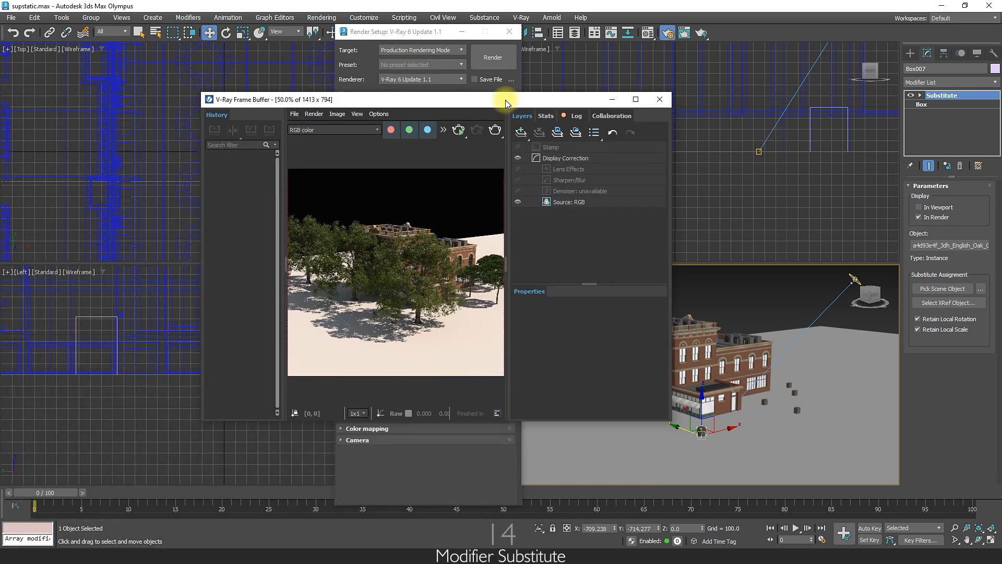
left_click_drag(673, 424, 778, 372)
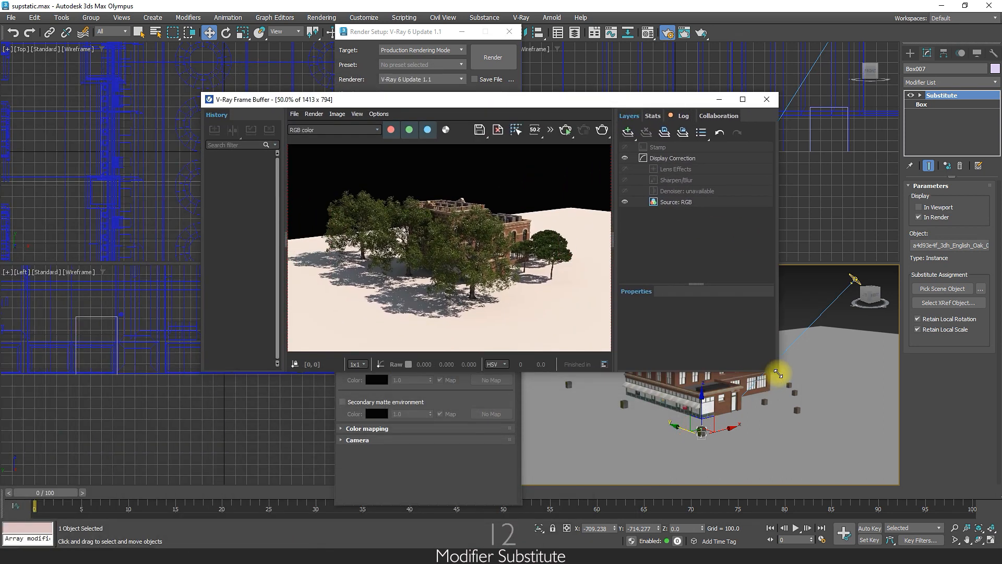
left_click(719, 100)
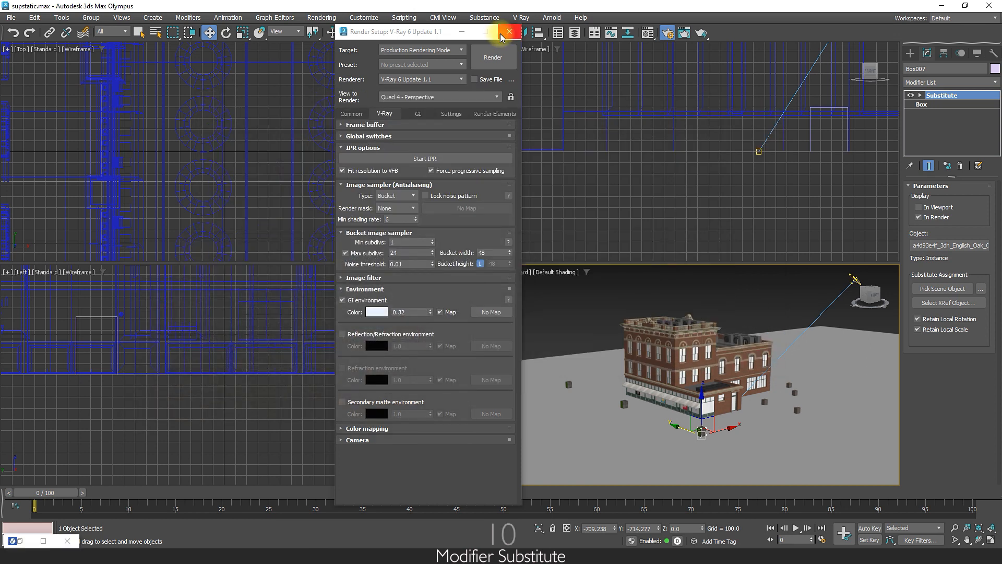
Step: Close the render setup and maximize the Perspective view on the building and its substitute boxes
left_click(509, 32)
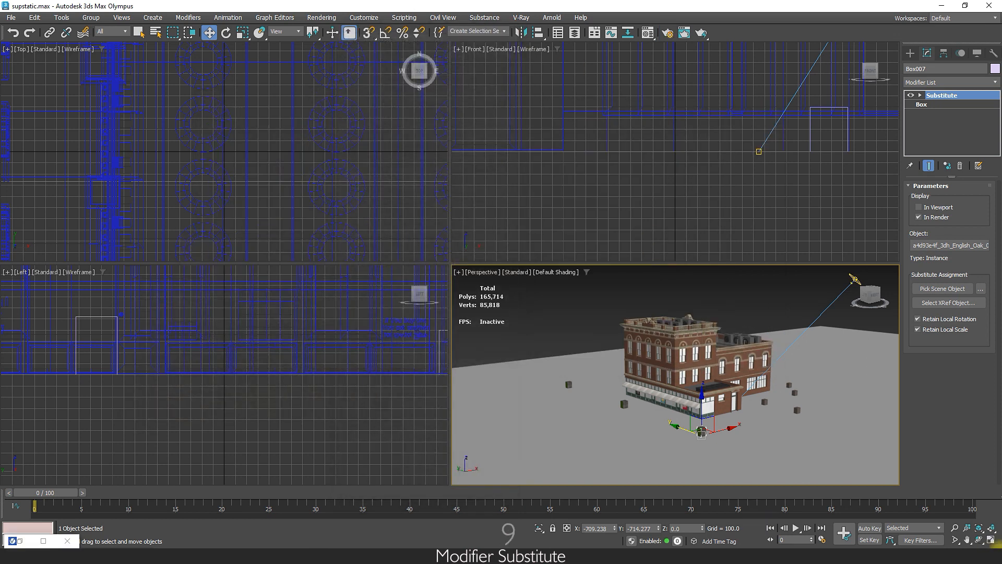
left_click(987, 543)
middle_click_drag(549, 319, 566, 343, "alt")
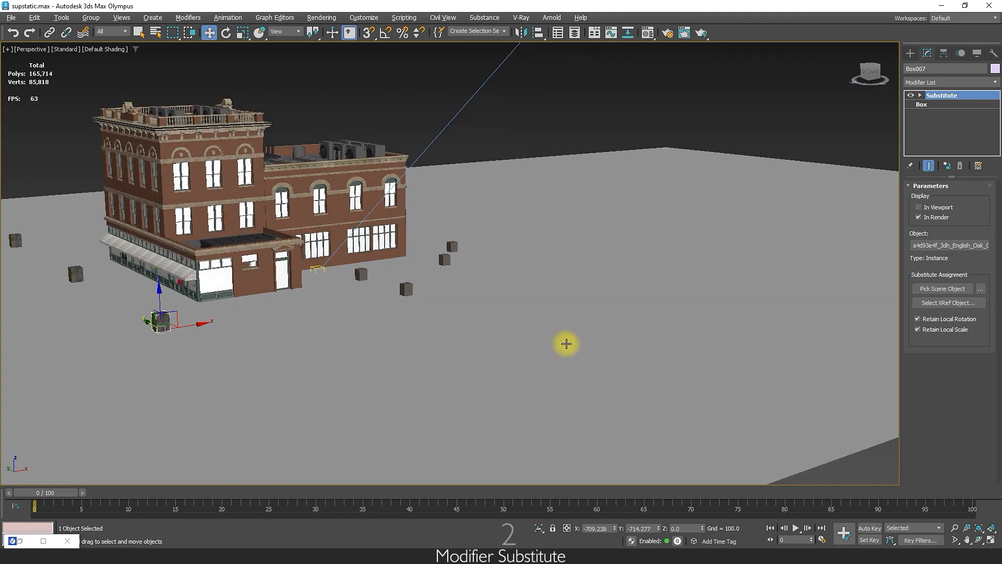